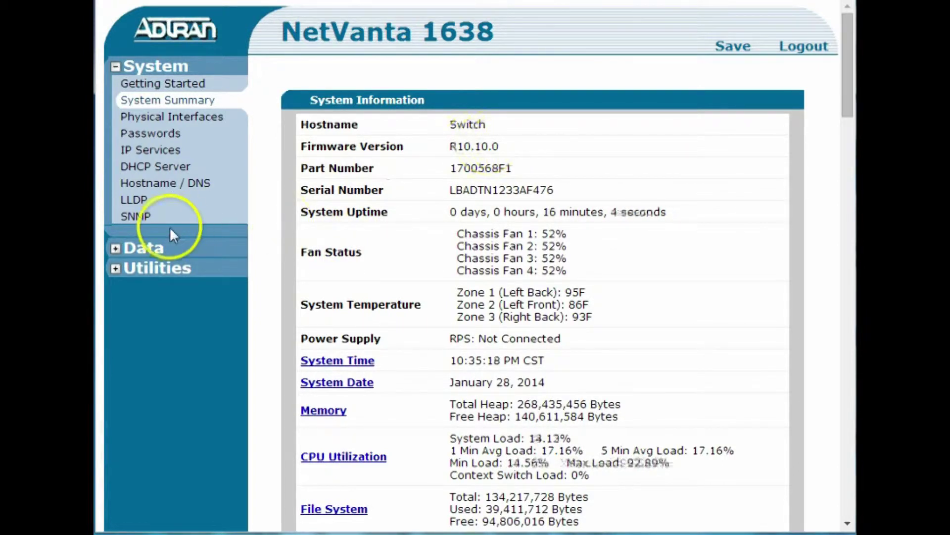
Step: Go to the Data > VLANs page and start adding a new VLAN
left_click(115, 247)
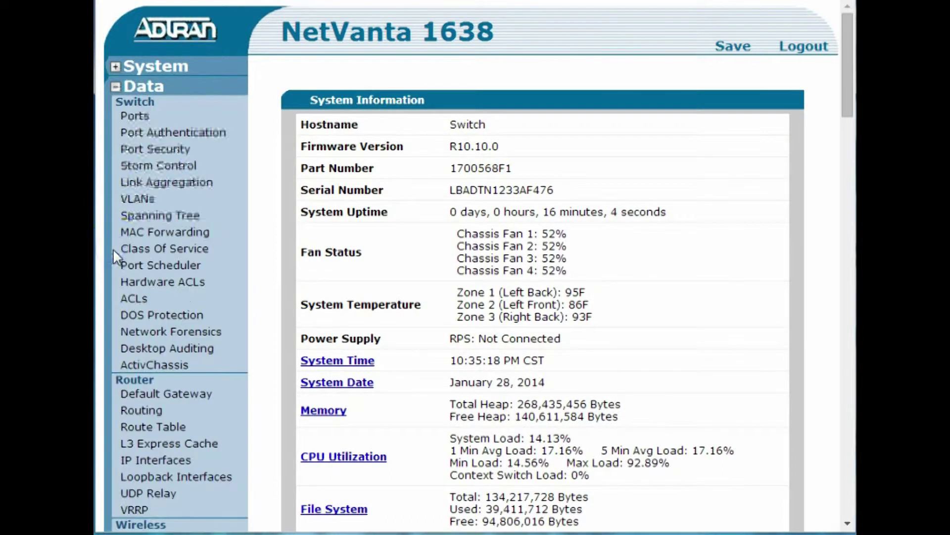
left_click(131, 198)
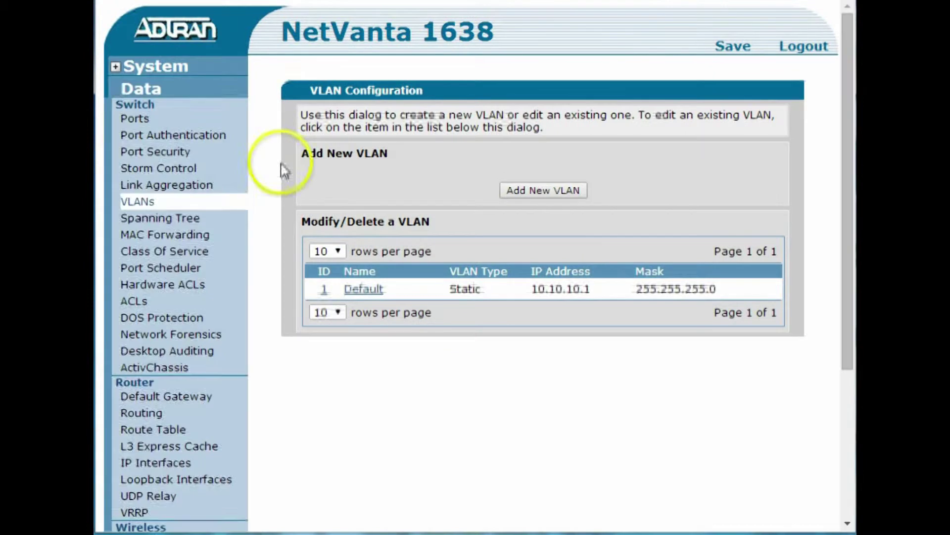
left_click(538, 193)
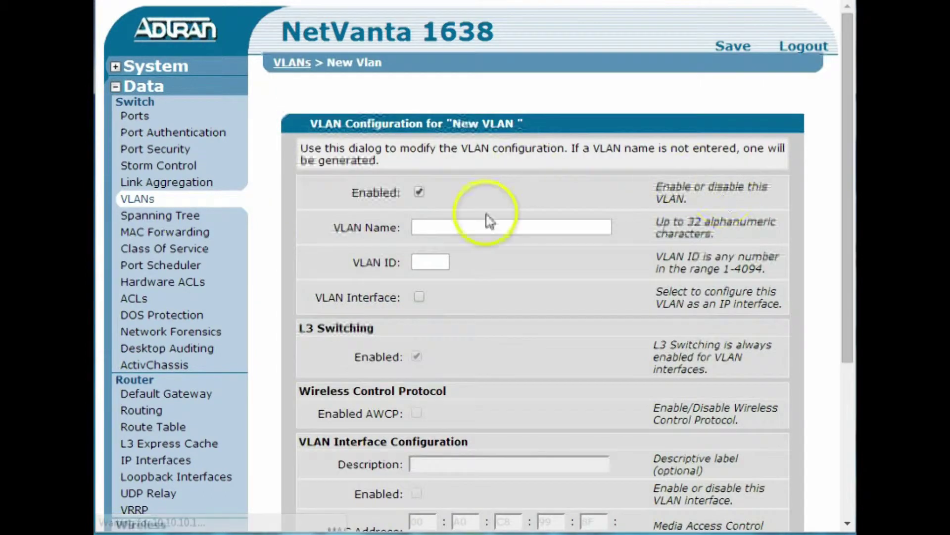
Step: Name the VLAN AvayaVoiceVlan with ID 2, as an enabled VLAN interface
left_click(464, 225)
type("Avay")
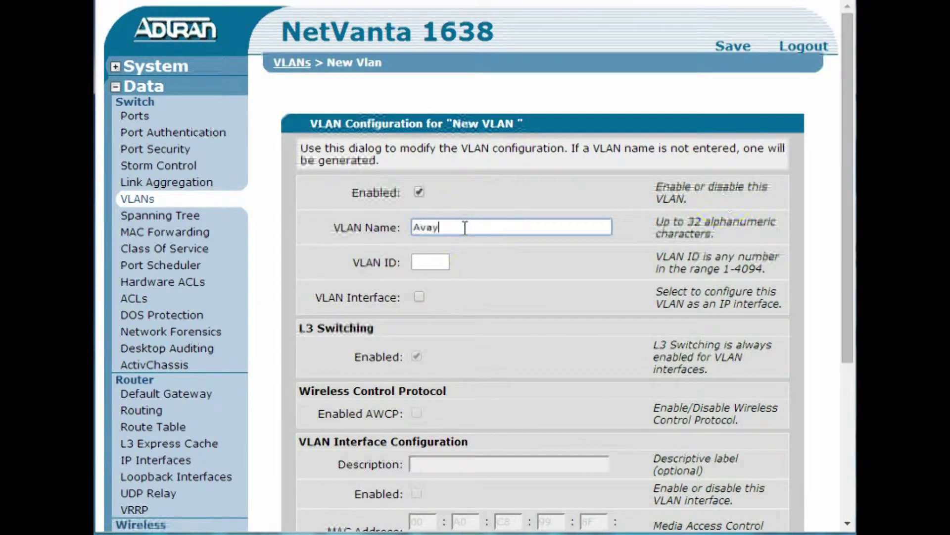
type("aVoiceVlan")
left_click(441, 262)
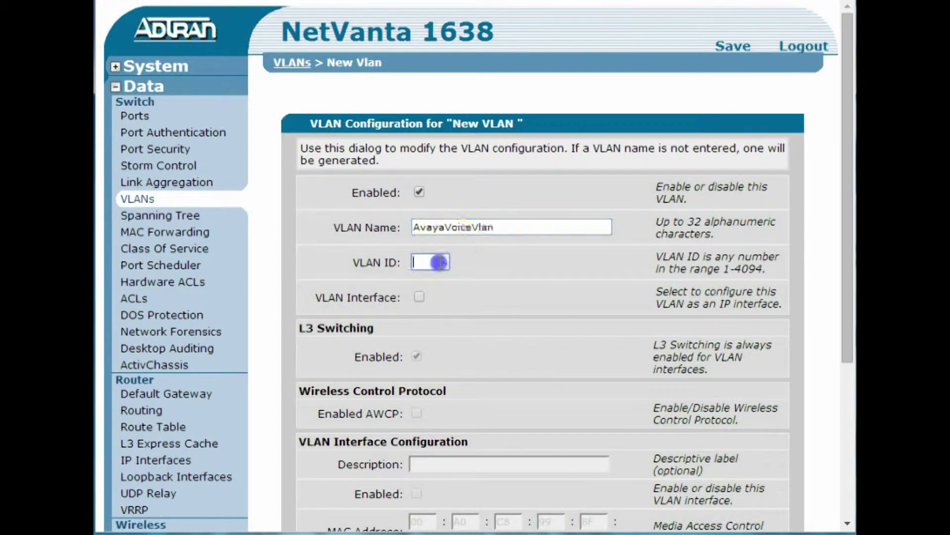
type("2")
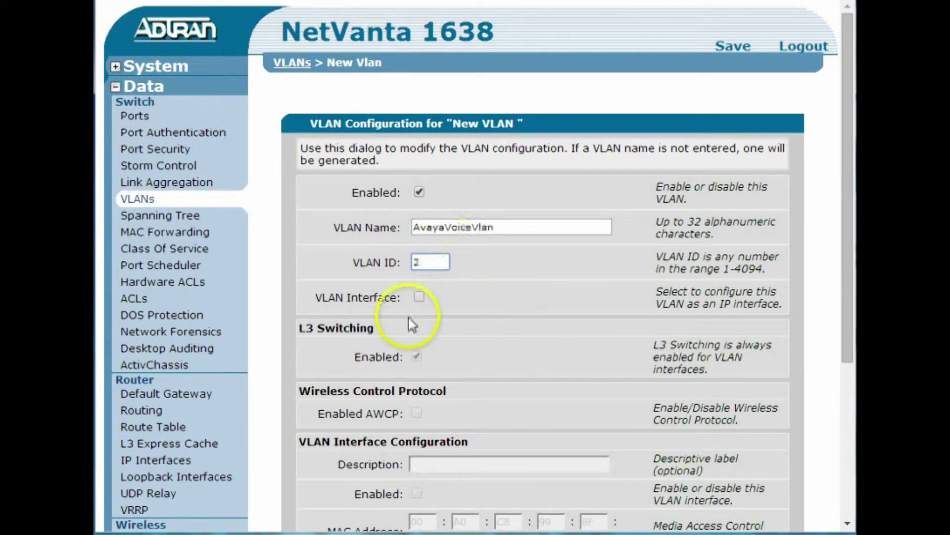
left_click(420, 298)
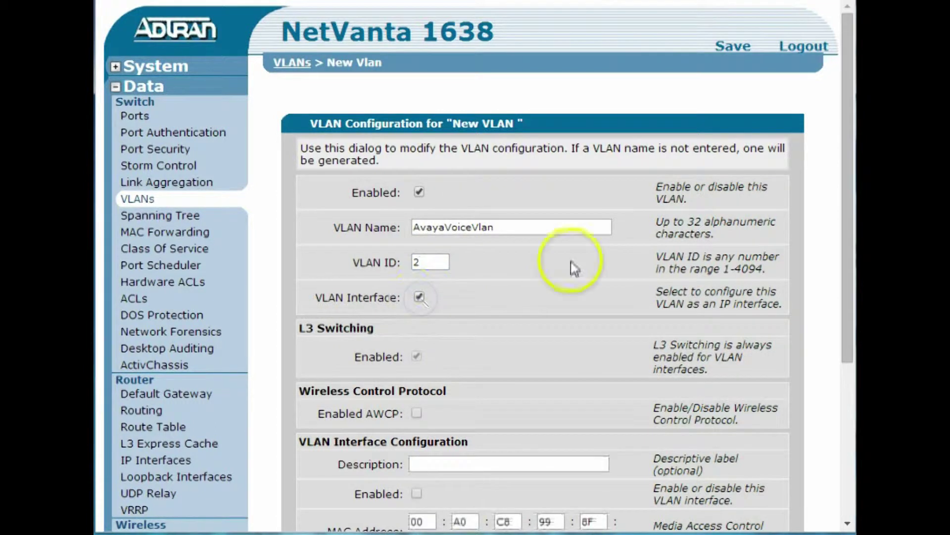
left_click_drag(849, 307, 843, 424)
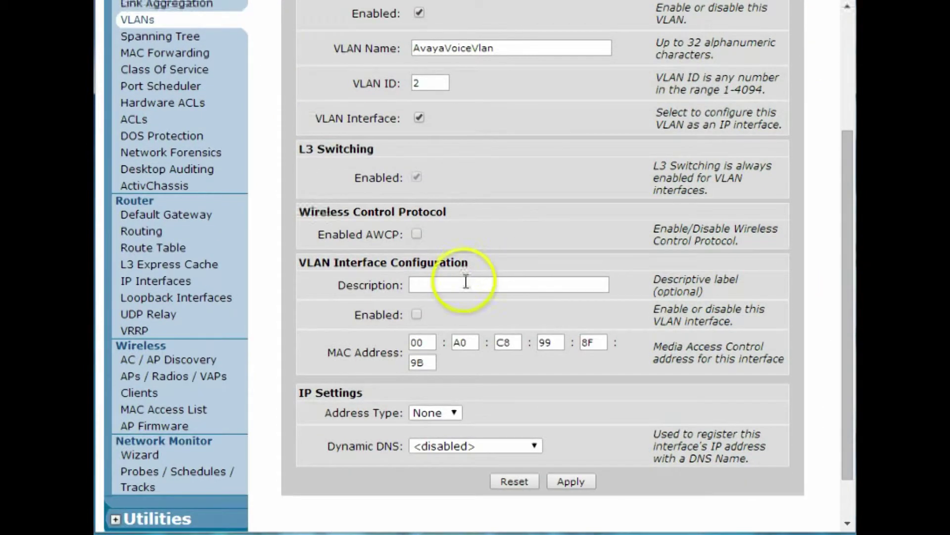
left_click(416, 316)
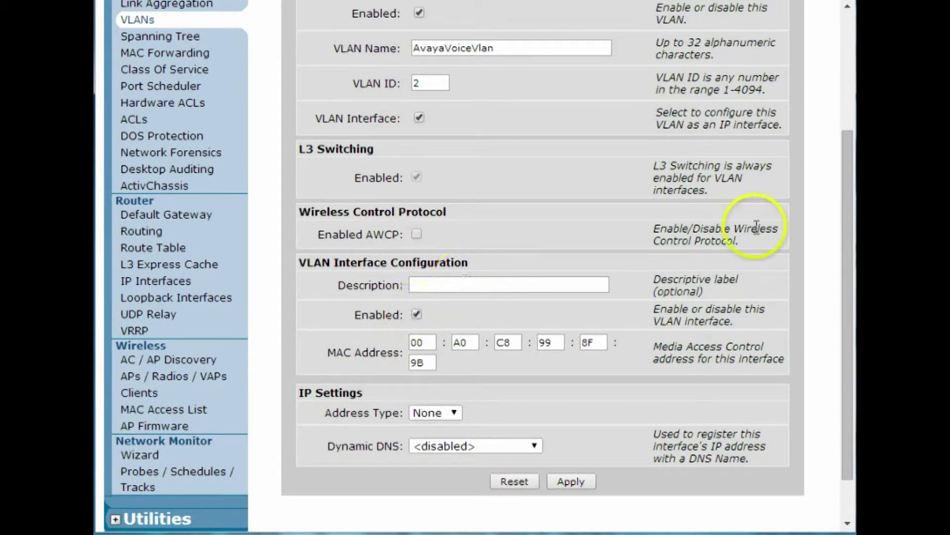
left_click_drag(850, 229, 843, 298)
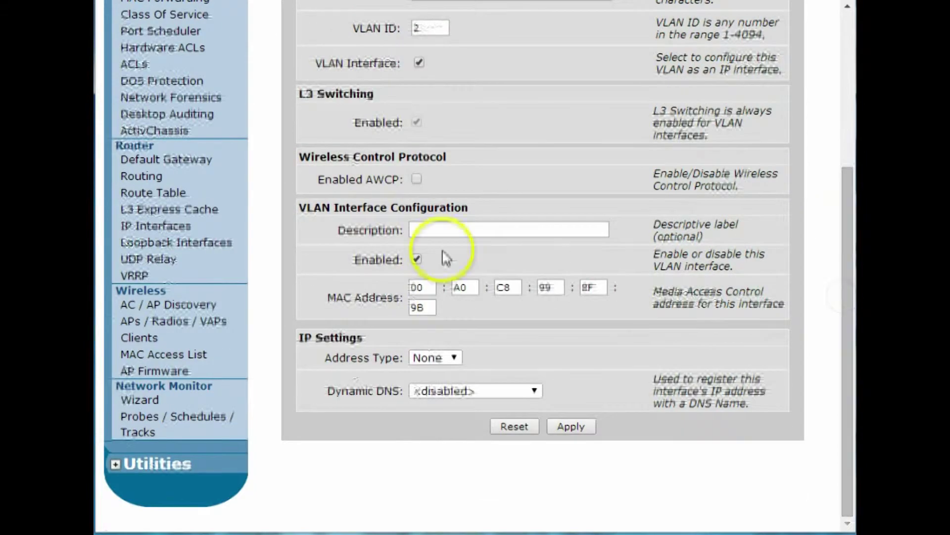
Step: Set a static address 192.168.42.5 with mask 255.255.255.0 on the VLAN interface
left_click(454, 357)
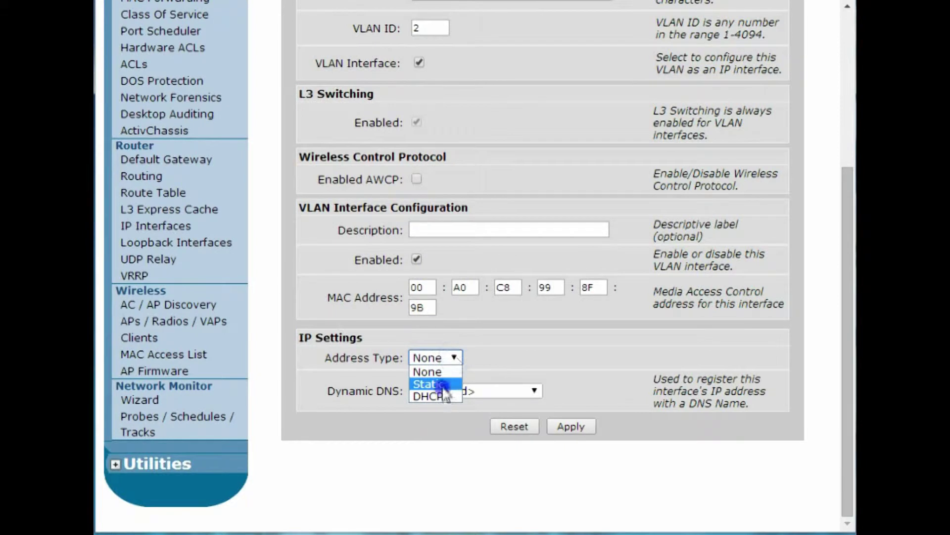
left_click(430, 385)
left_click(436, 263)
type("19")
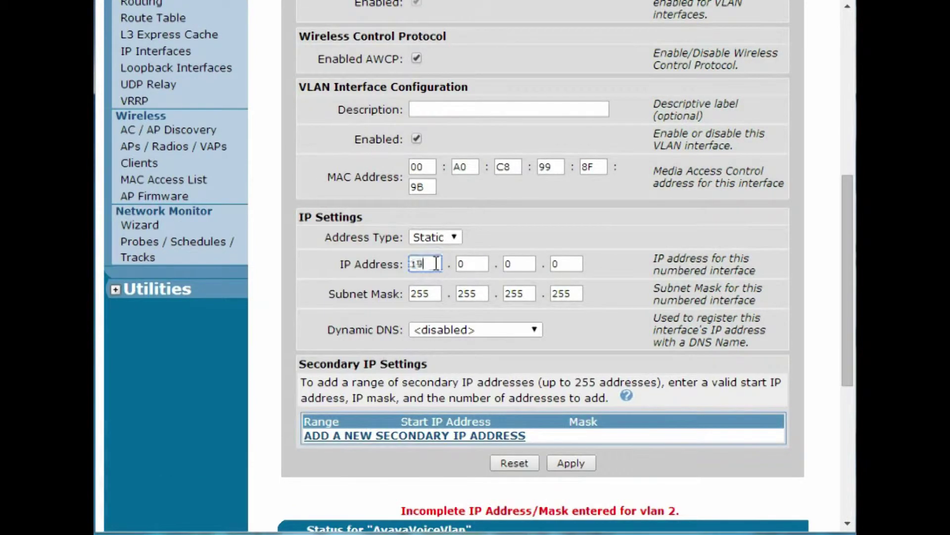
type("2")
key("Tab")
type("1")
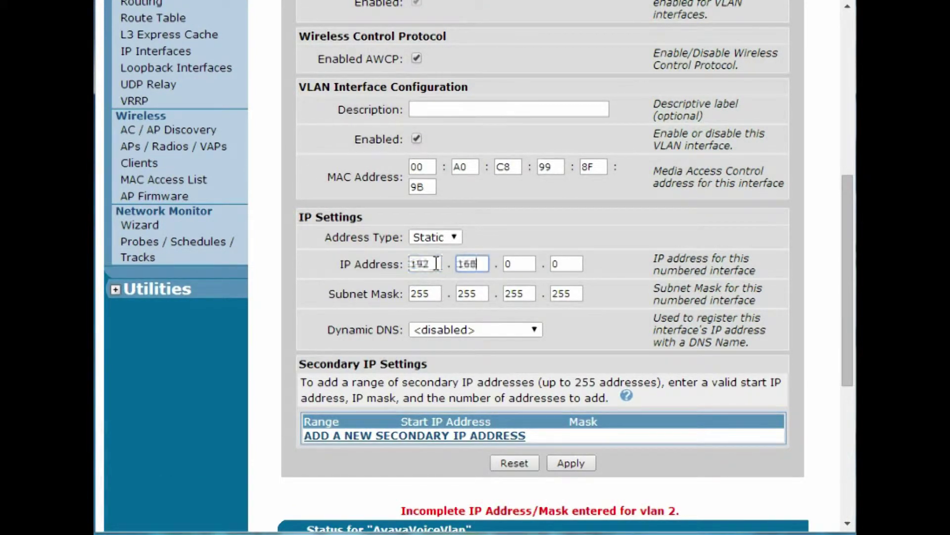
type("68")
key("Tab")
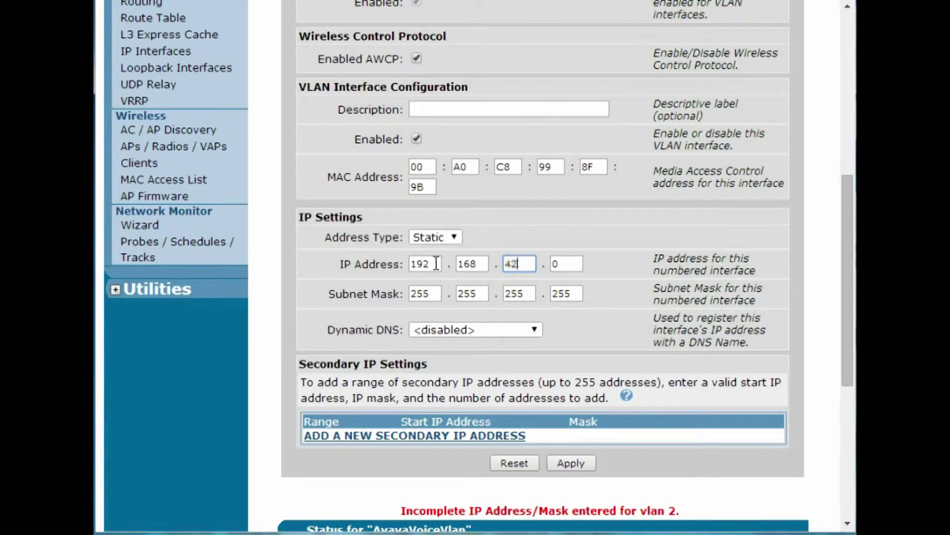
key("Tab")
key("Tab")
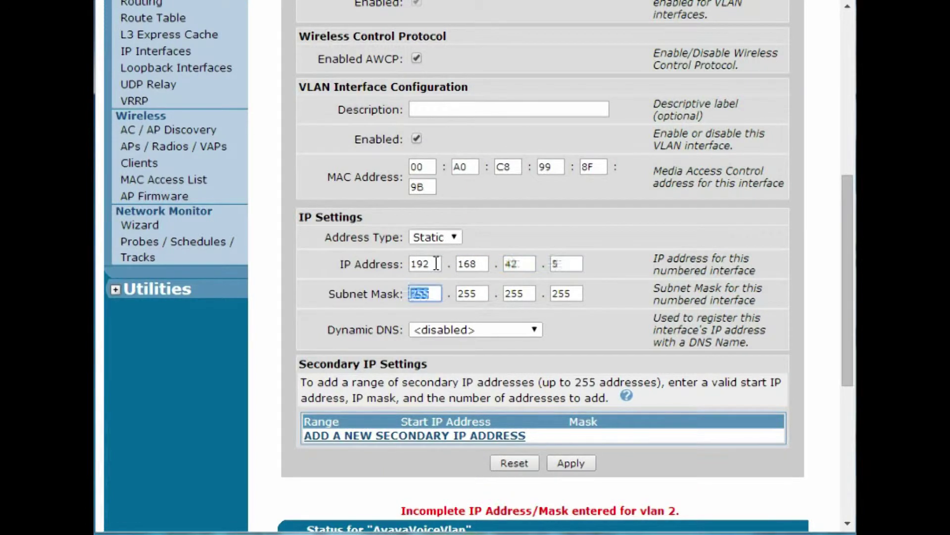
type("2")
key("Tab")
key("Tab")
key("Tab")
type("0")
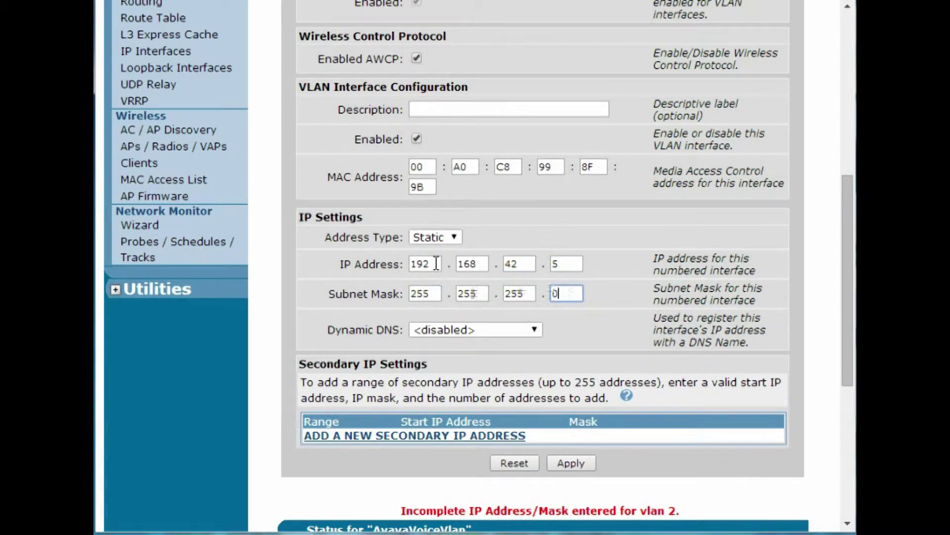
left_click(632, 237)
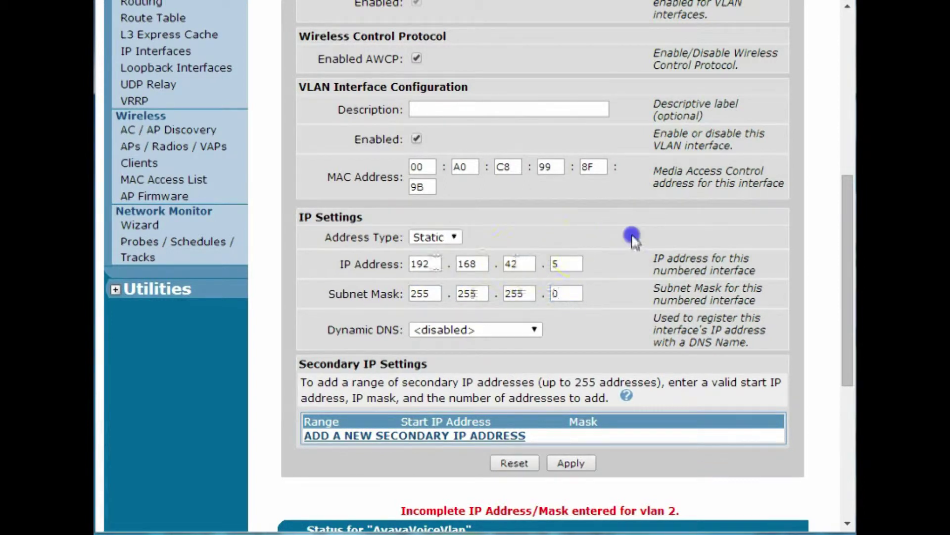
Step: Apply the settings so AvayaVoiceVlan appears in the VLAN list
left_click(572, 463)
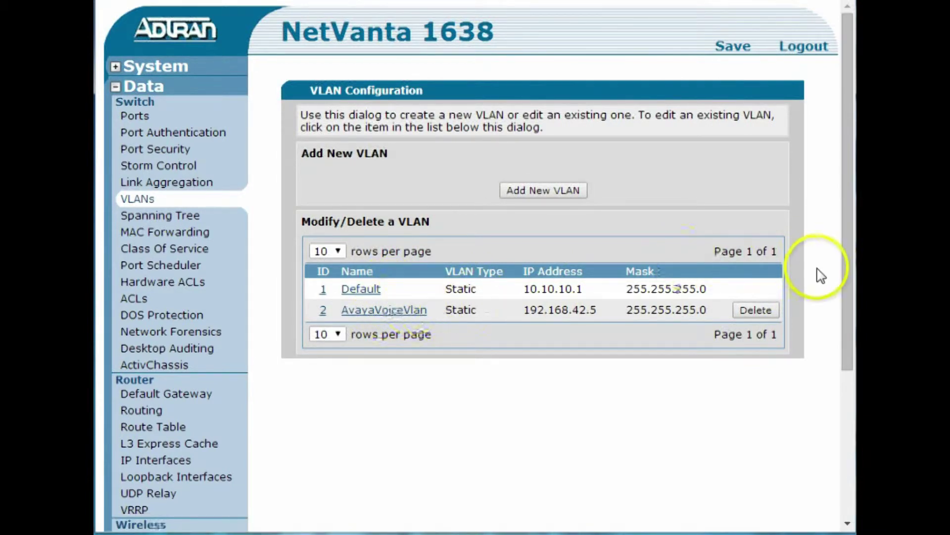
left_click_drag(848, 277, 849, 278)
left_click_drag(839, 228, 839, 224)
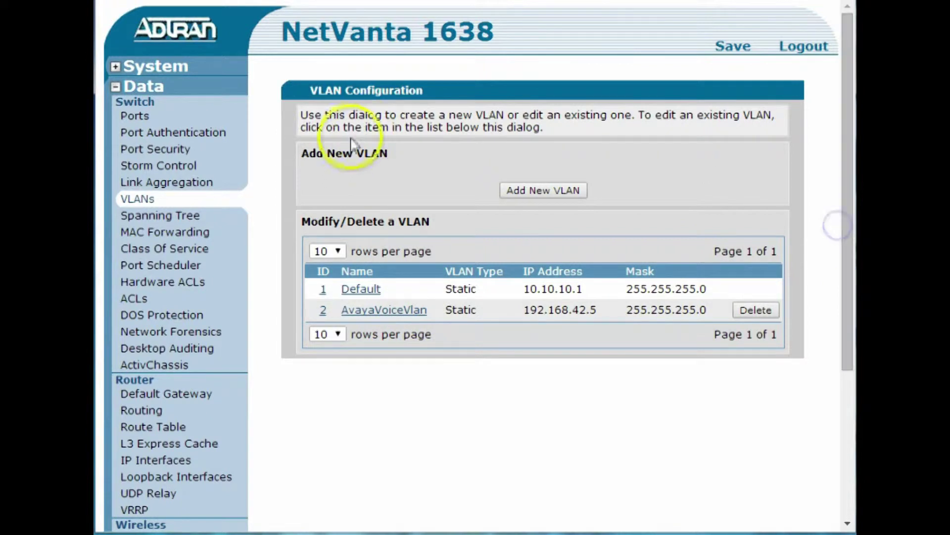
Step: Under System > DHCP Server, add a new pool named VoicePool
left_click(114, 64)
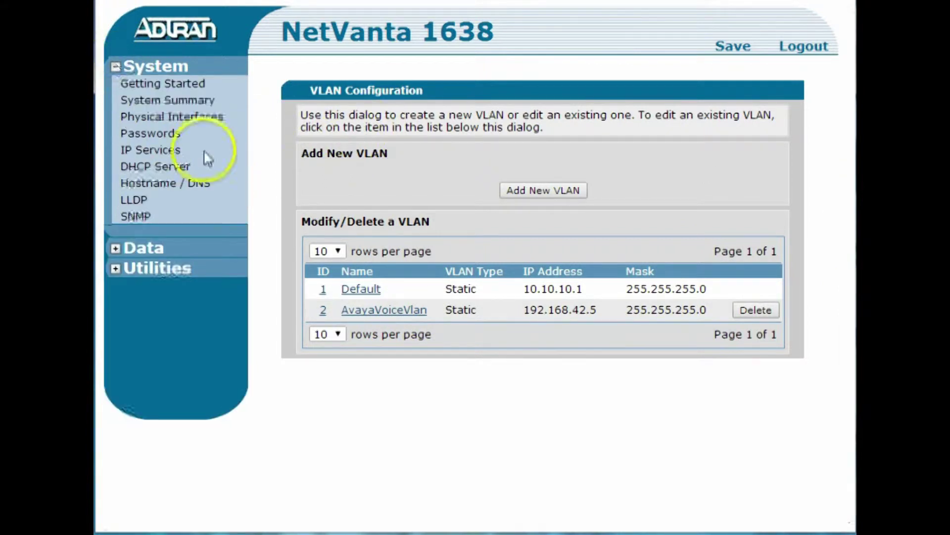
left_click(178, 167)
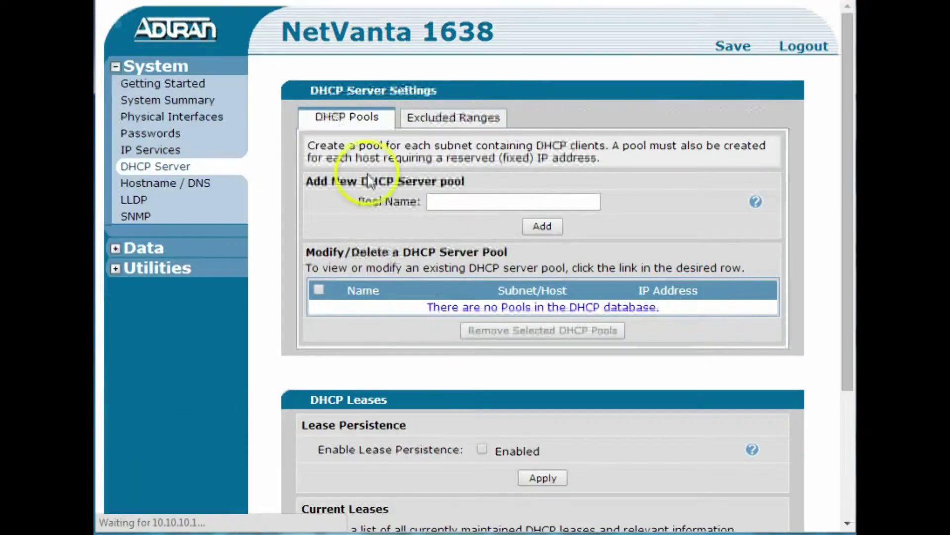
left_click(367, 124)
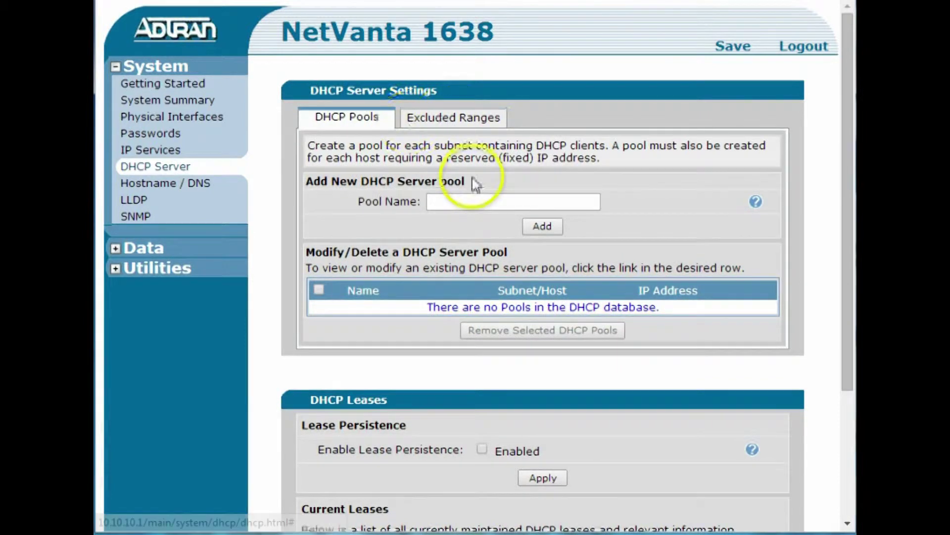
left_click(473, 203)
type("VoicePool")
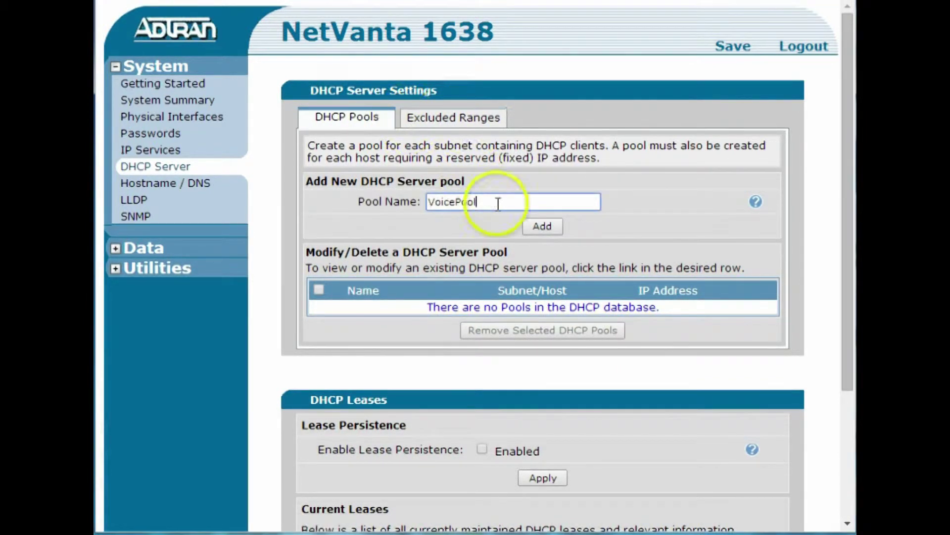
left_click(541, 227)
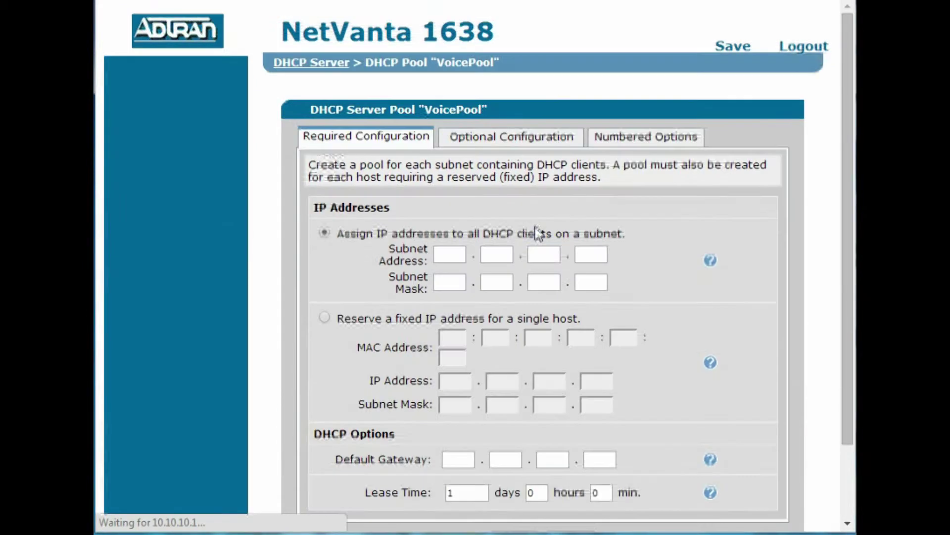
Step: Enter the pool subnet 192.168.42.0 with mask 255.255.255.0
left_click(458, 255)
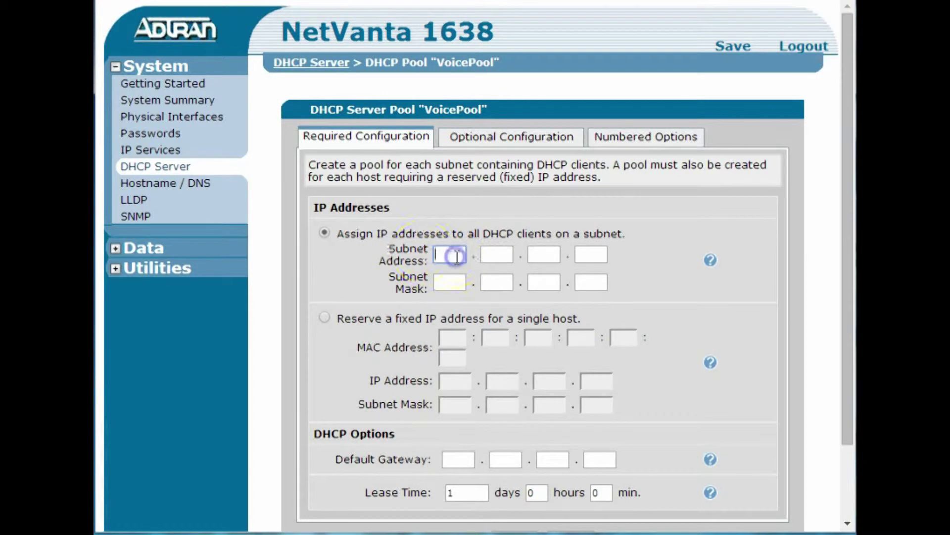
type("192")
key("Tab")
type("16")
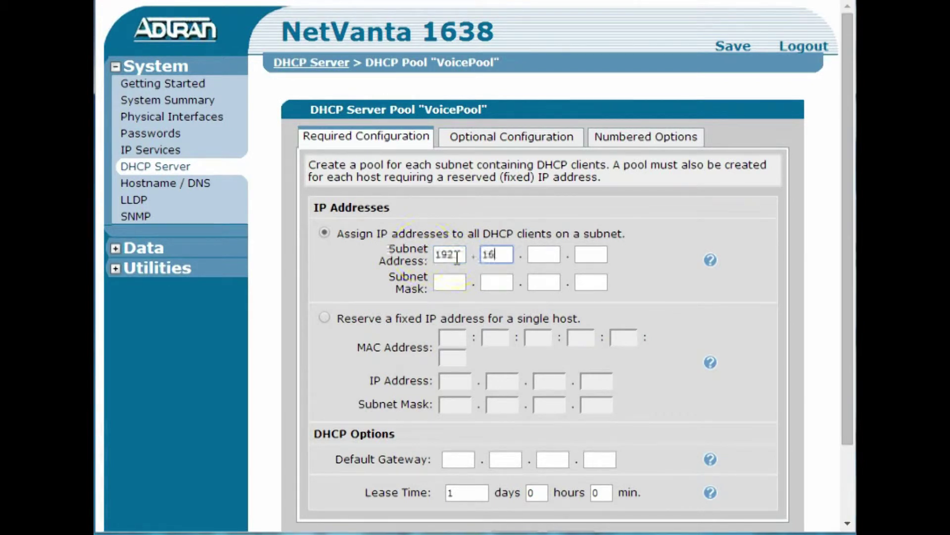
type("8")
key("Tab")
type("42")
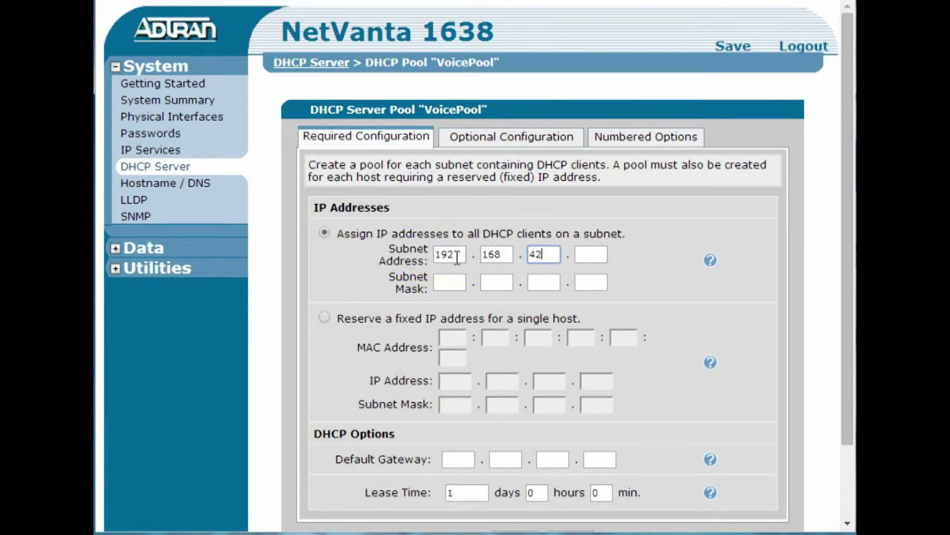
key("Tab")
type("0")
key("Tab")
type("2")
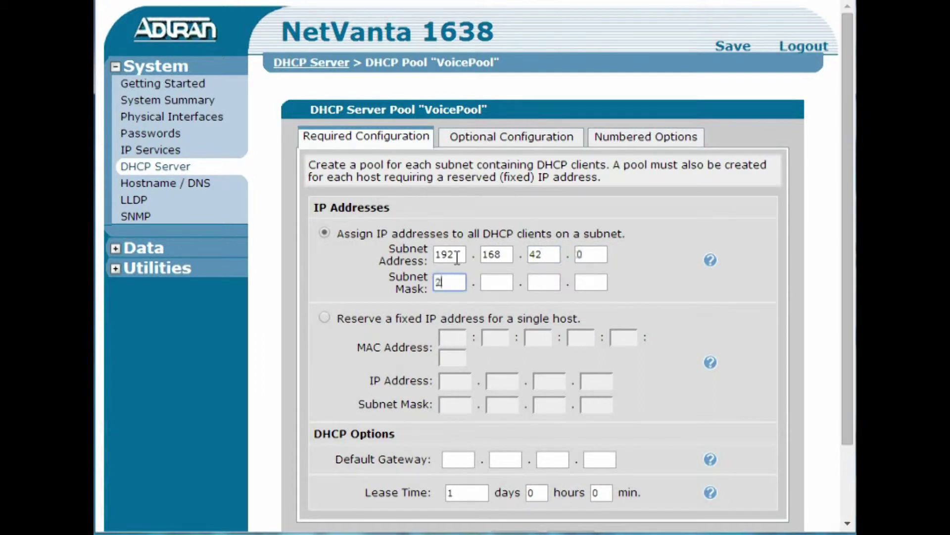
type("55")
key("Tab")
type("255")
key("Tab")
type("255")
key("Tab")
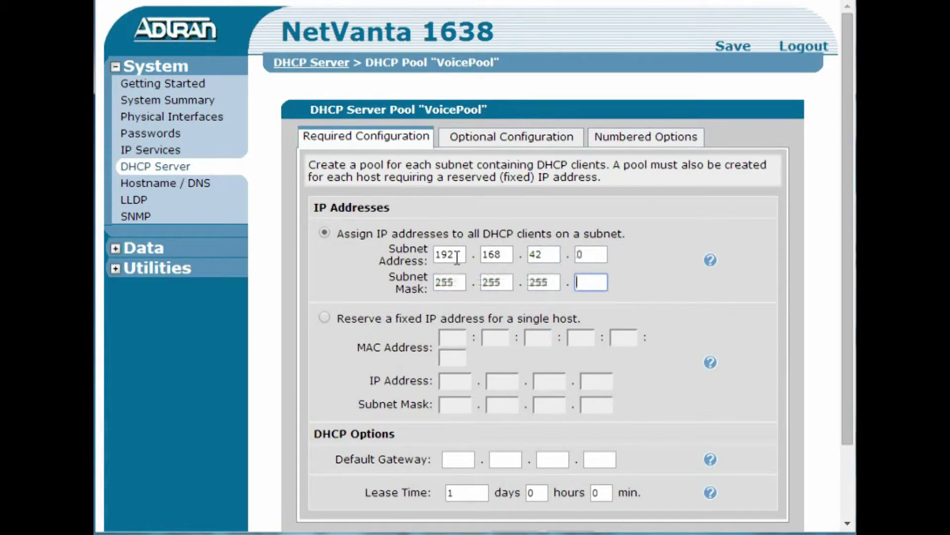
type("0")
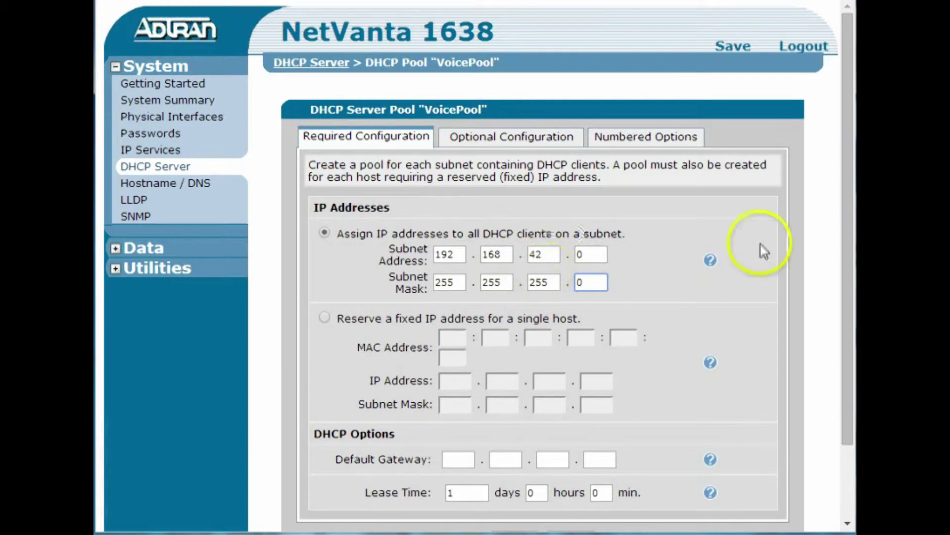
Step: Set the pool's default gateway to 192.168.42.5, fixing the third octet to 42
left_click(458, 459)
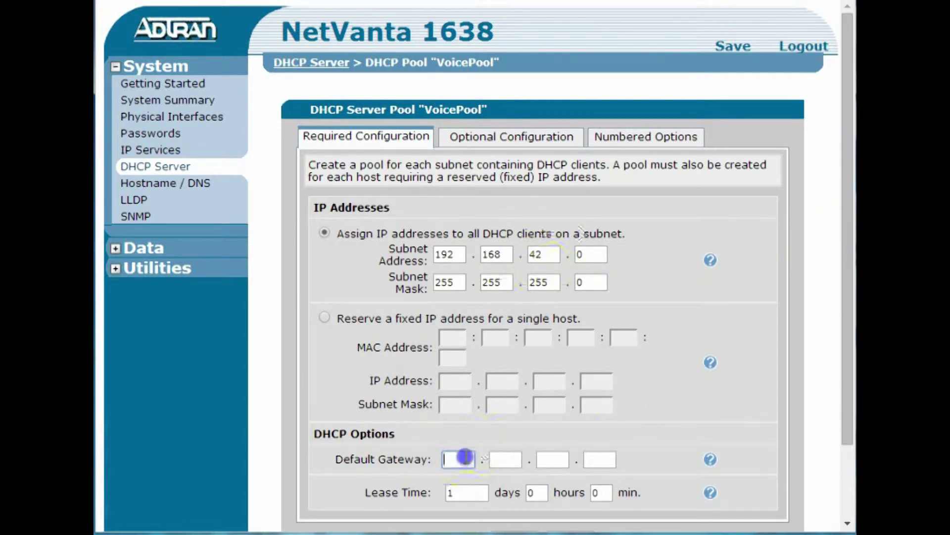
type("192")
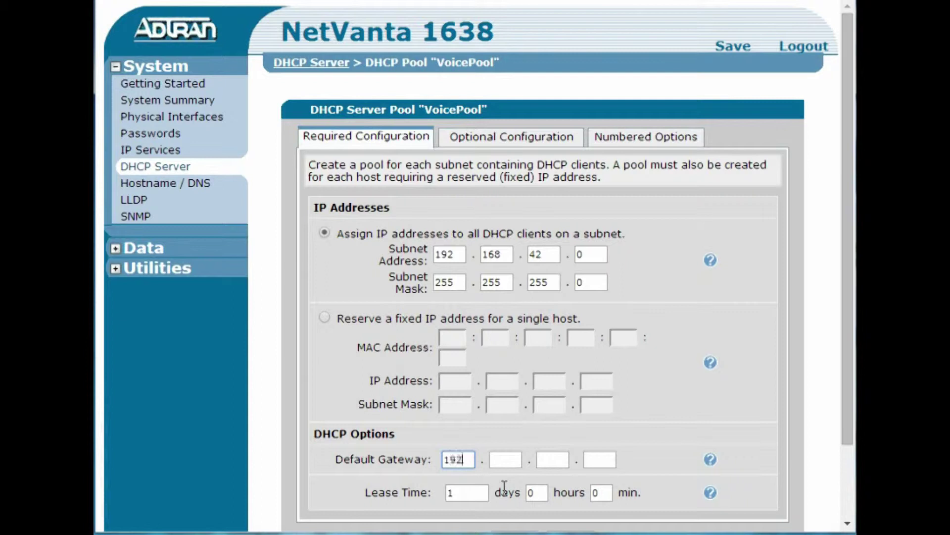
key("Tab")
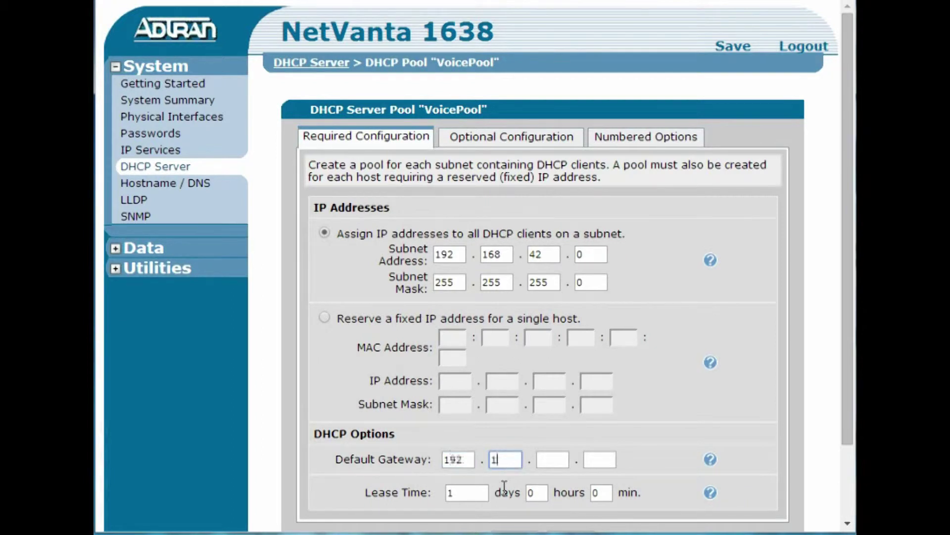
key("Tab")
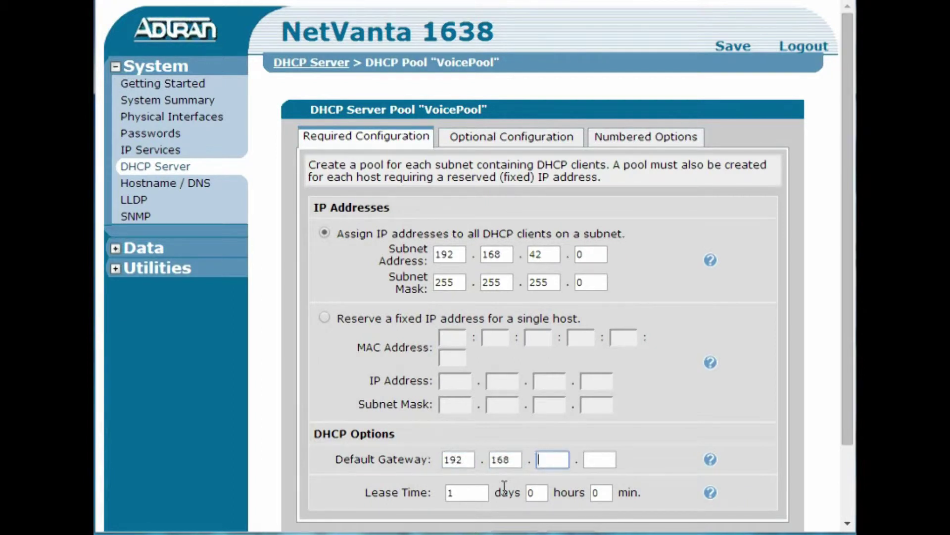
key("Tab")
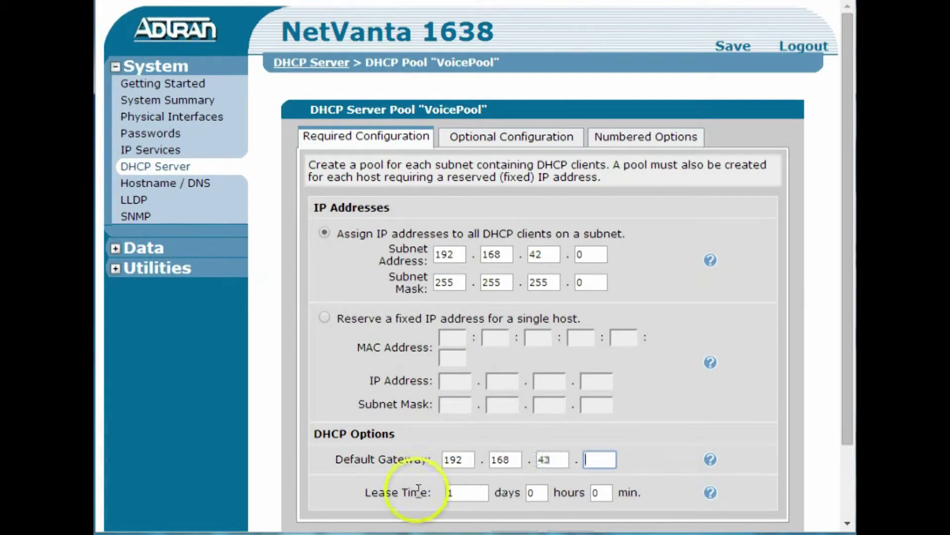
type("5")
left_click(556, 459)
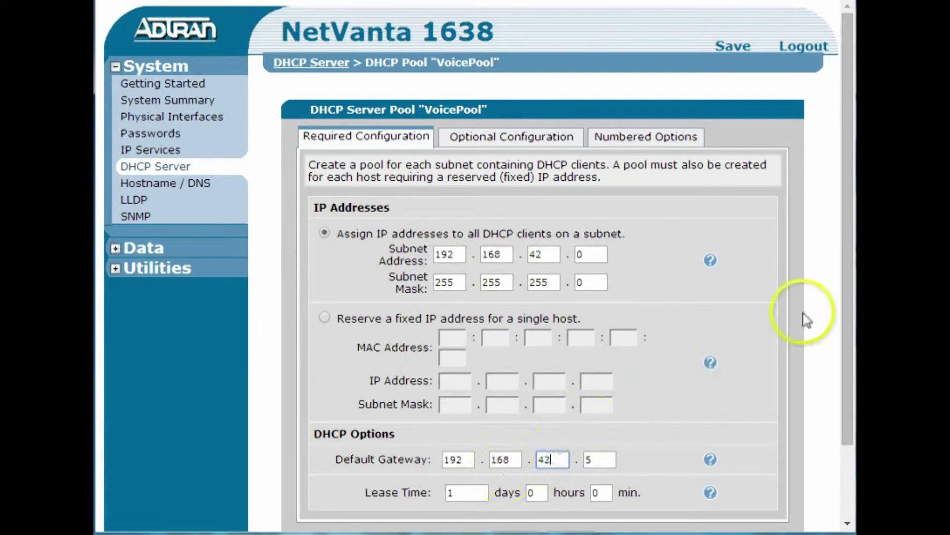
mouse_move(850, 309)
left_mouse_down()
mouse_move(845, 357)
mouse_move(843, 323)
left_mouse_up()
Step: On Numbered Options, enter option 176 and paste its ASCII value MCIPADD=192.168.42.1,MCPORT=1719,TFTPSRVR=192.168.42.1
left_click(520, 121)
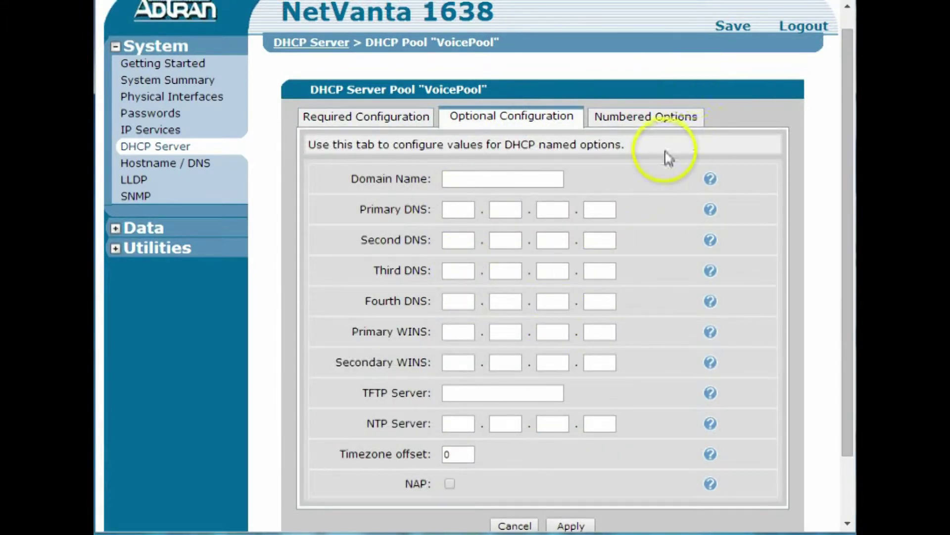
left_click(672, 121)
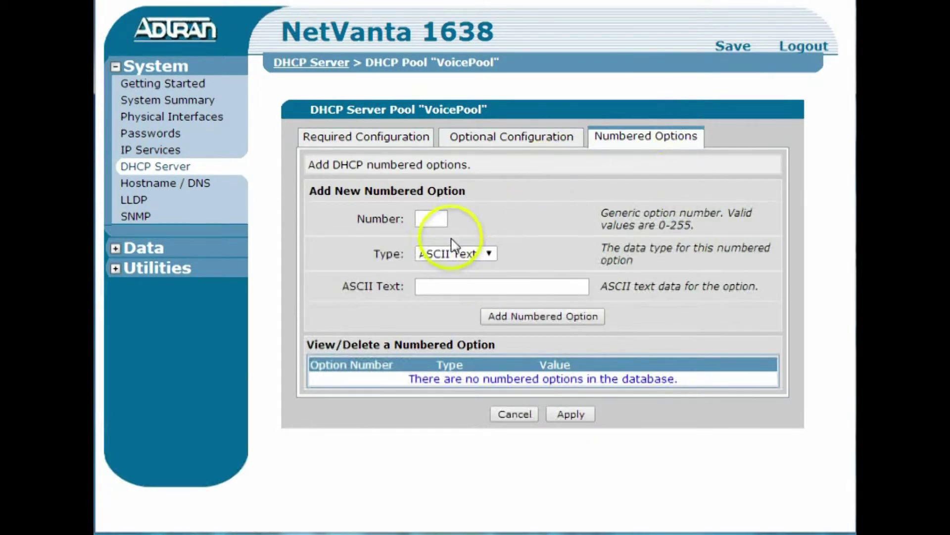
left_click(437, 220)
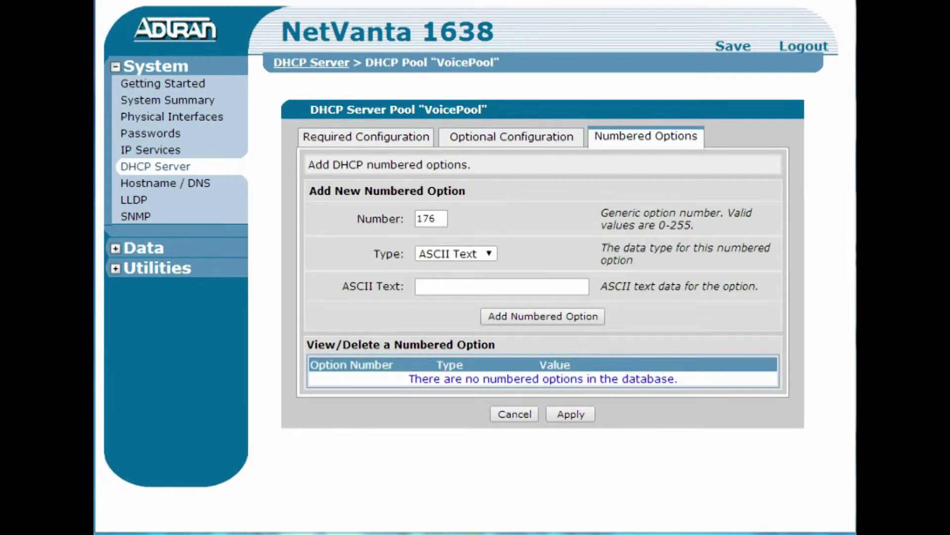
left_click(499, 286)
key("ctrl+v")
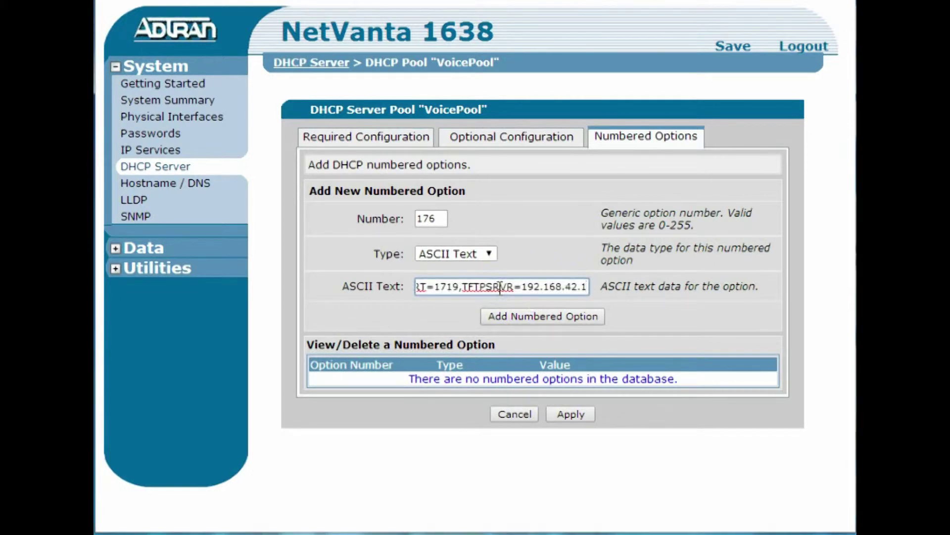
Step: Check the pasted option text, then add option 176 to VoicePool
left_click(487, 285)
left_click(538, 284)
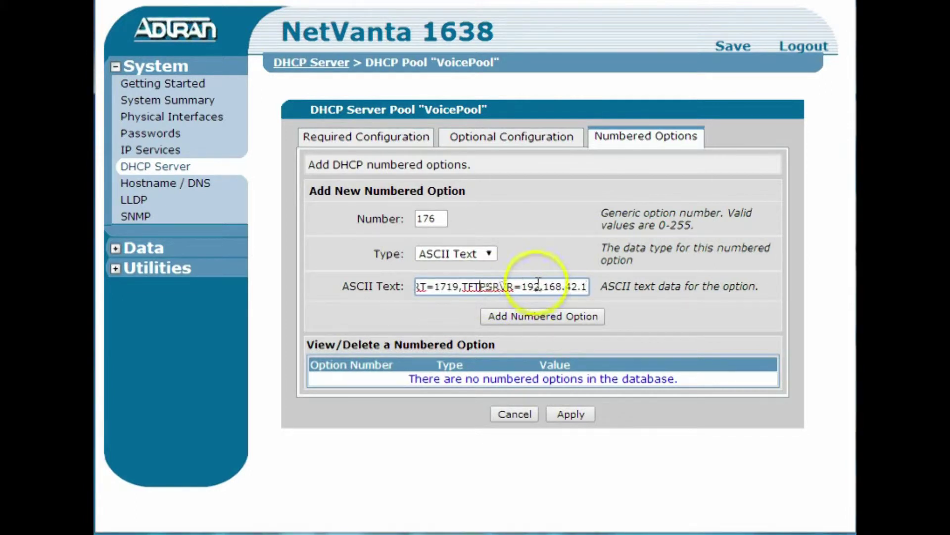
key("shift+Home")
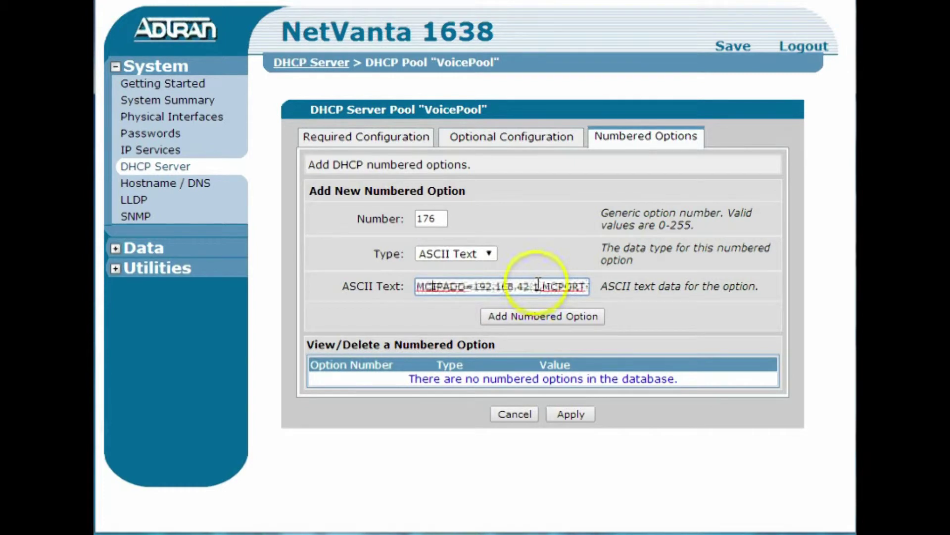
key("Right")
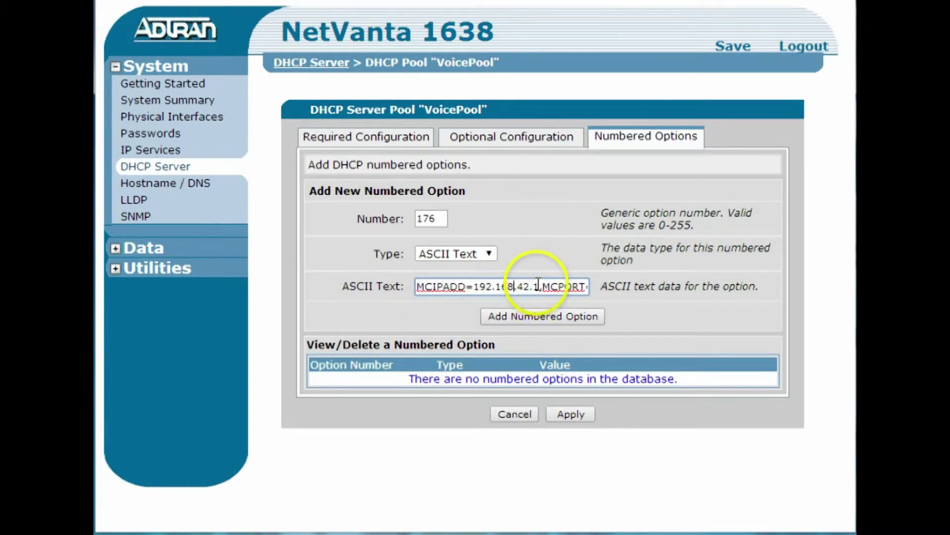
key("Right")
key("Right")
key("Right")
key("Right")
key("Right")
key("Right")
key("Right")
key("Right")
key("Right")
key("Right")
key("Right")
key("Right")
key("Right")
key("Right")
key("Right")
key("Right")
key("Right")
key("Right")
key("Right")
key("Right")
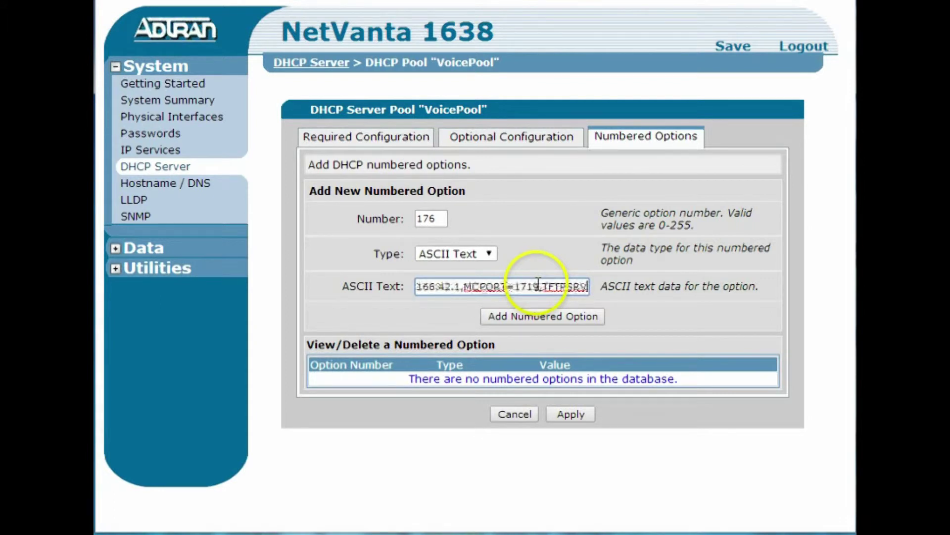
key("Right")
key("Right")
key("Right")
key("Right")
key("Right")
key("Right")
key("Right")
key("Right")
key("Right")
key("Right")
key("Right")
key("Right")
key("Right")
key("Right")
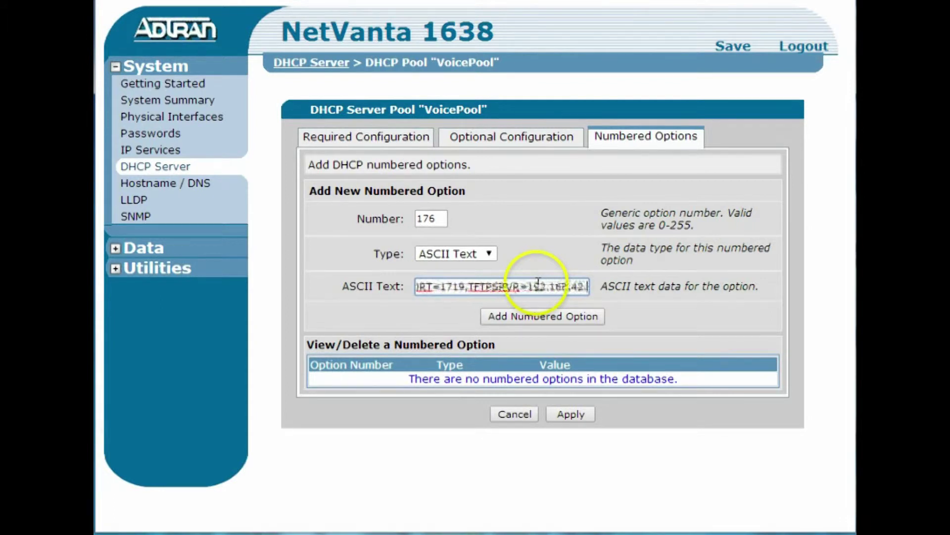
key("Right")
key("Right")
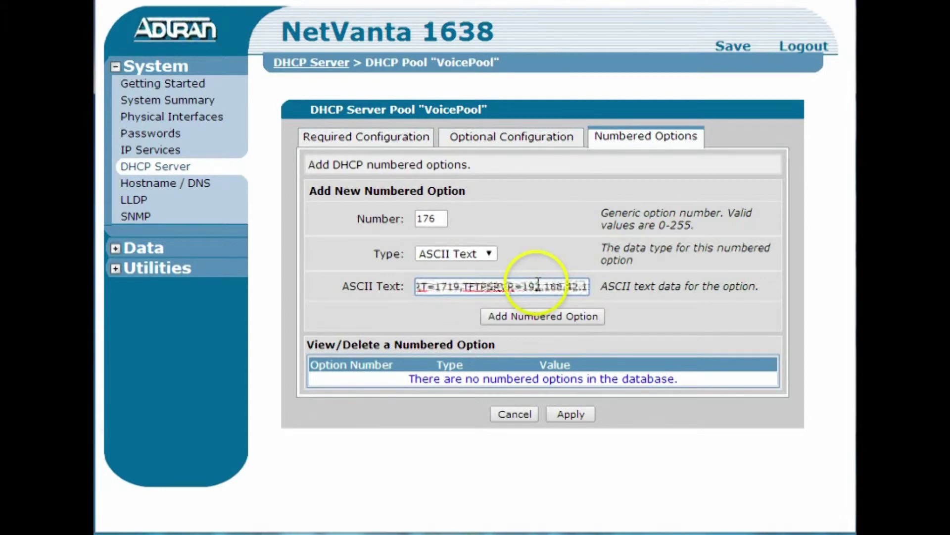
left_click(580, 319)
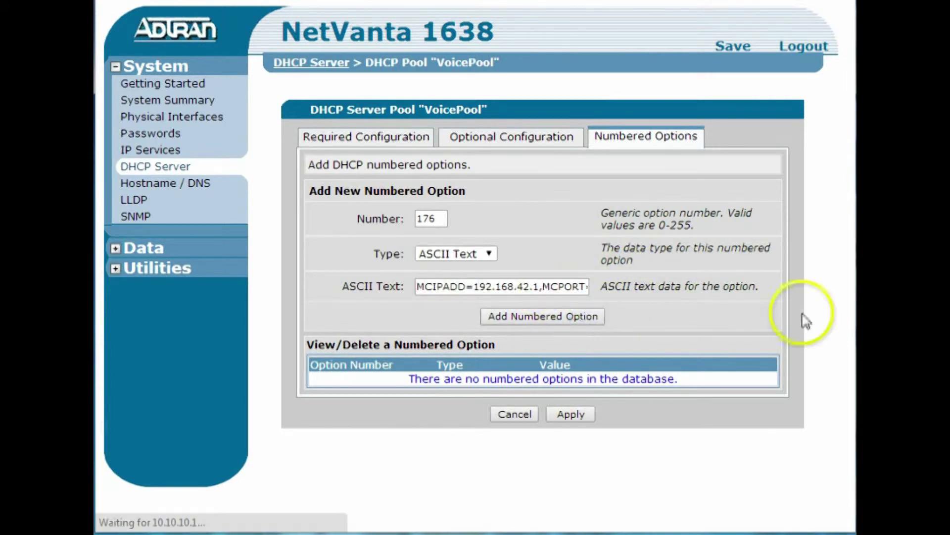
Step: Add numbered option 242 with the pasted HTTPSRVR ASCII value
left_click(435, 218)
type("242")
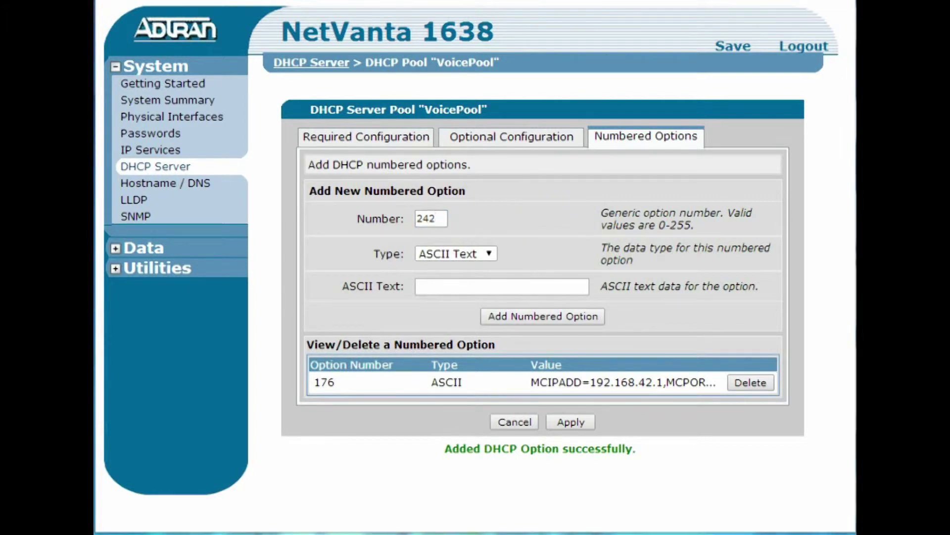
left_click(480, 282)
type("MCIPADD=192.168.42.1,MCPORT=1719,HTTPSRVR=192.168.42.1")
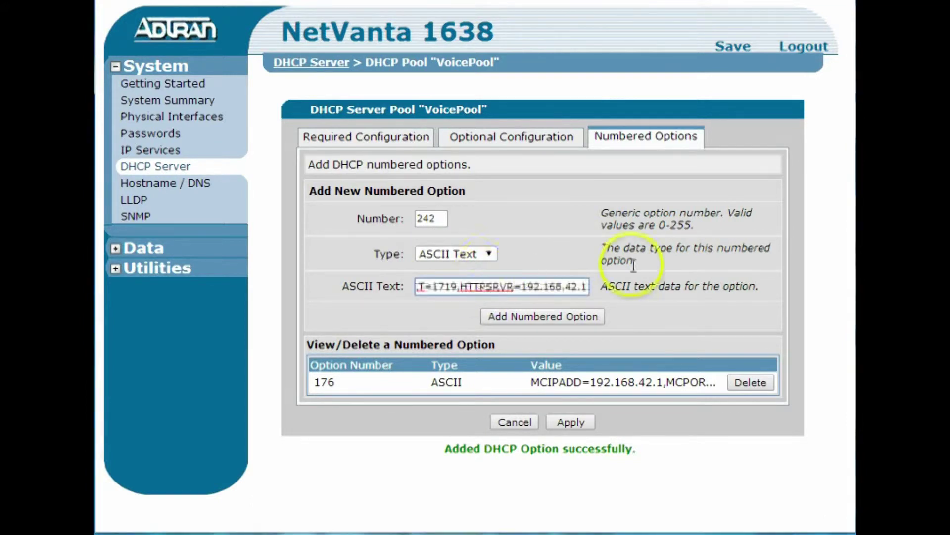
left_click(566, 319)
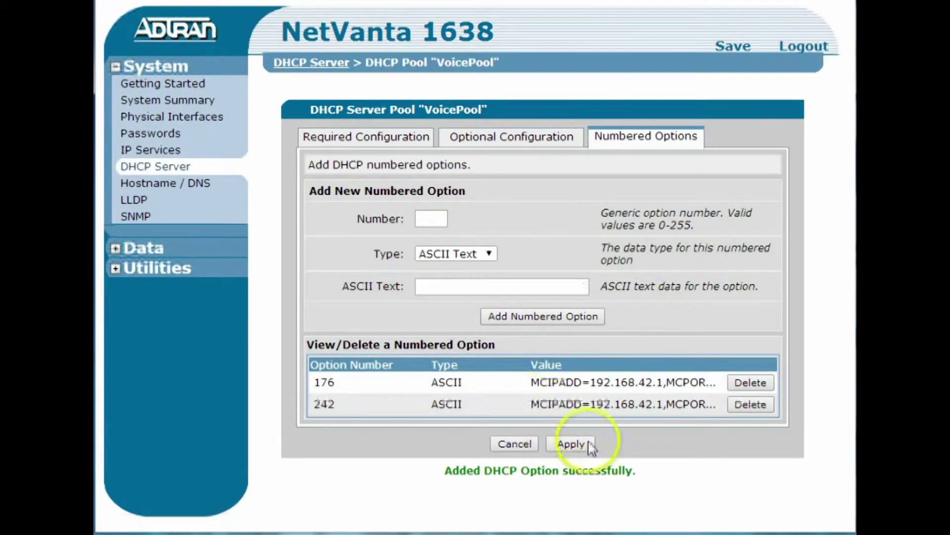
Step: Review the pool's Required, Optional and Numbered Options tabs, then apply VoicePool changes
left_click(402, 137)
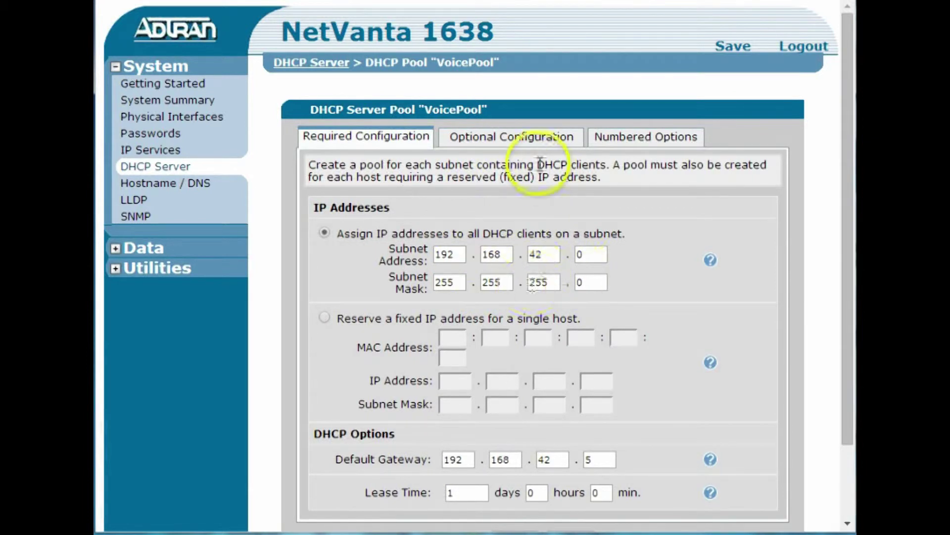
left_click(534, 139)
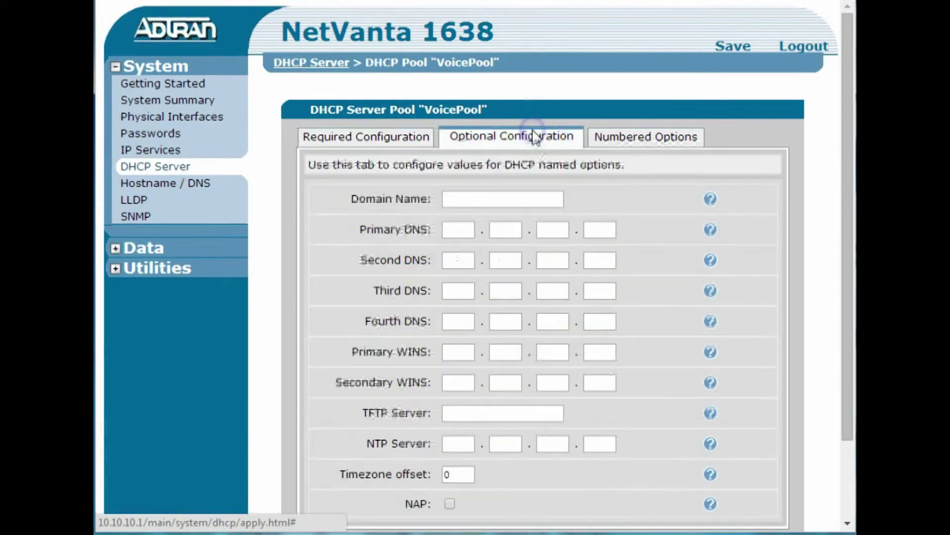
left_click(633, 137)
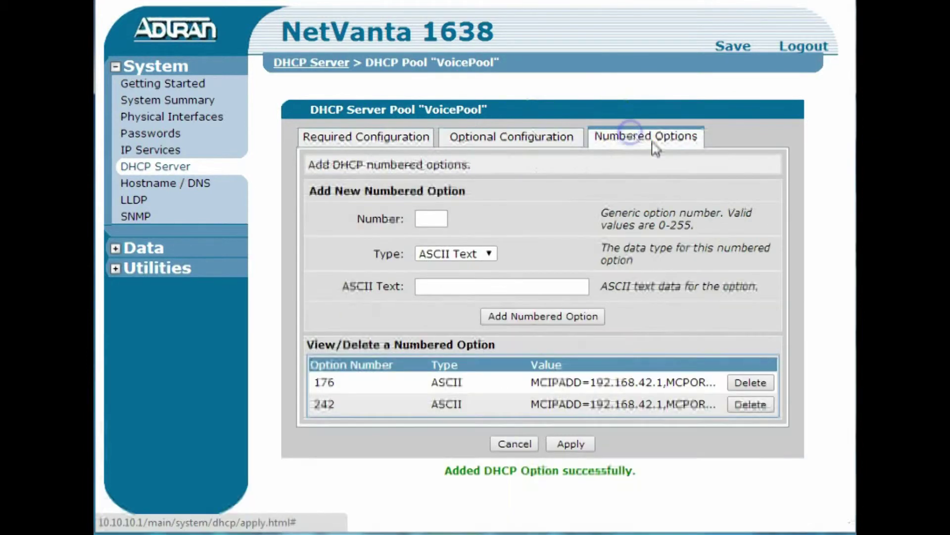
left_click(574, 443)
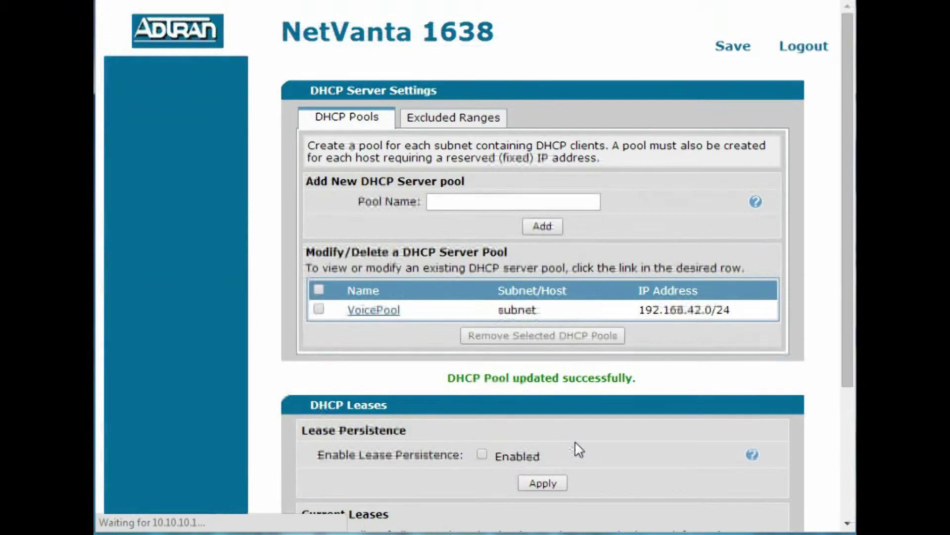
Step: Enter an excluded range from 192.168.42.1 to 192.168.42.99
left_click(474, 128)
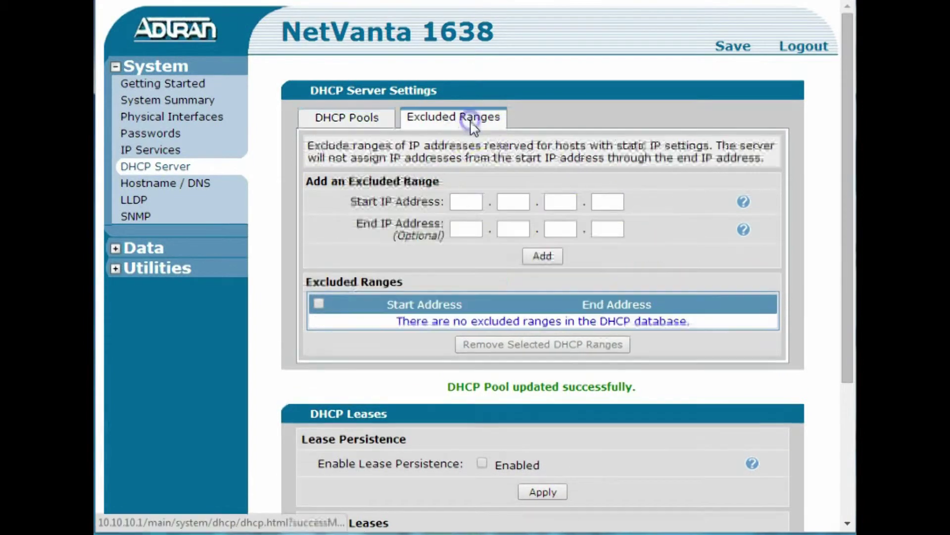
left_click(465, 202)
type("192")
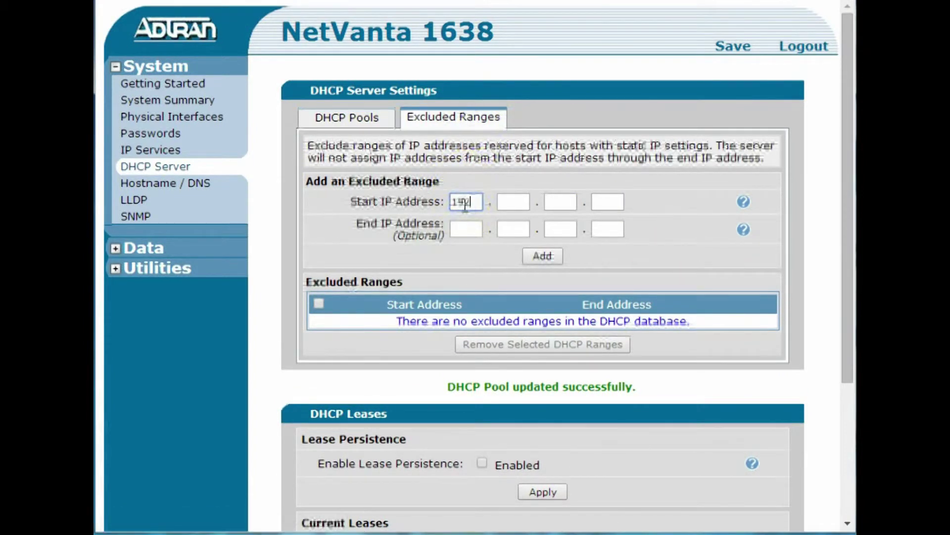
type(".168.42.")
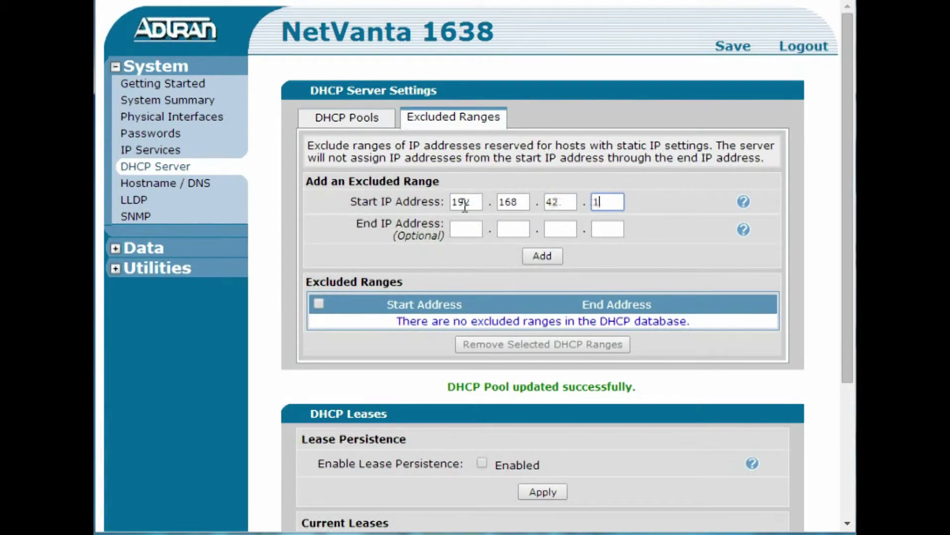
key("Tab")
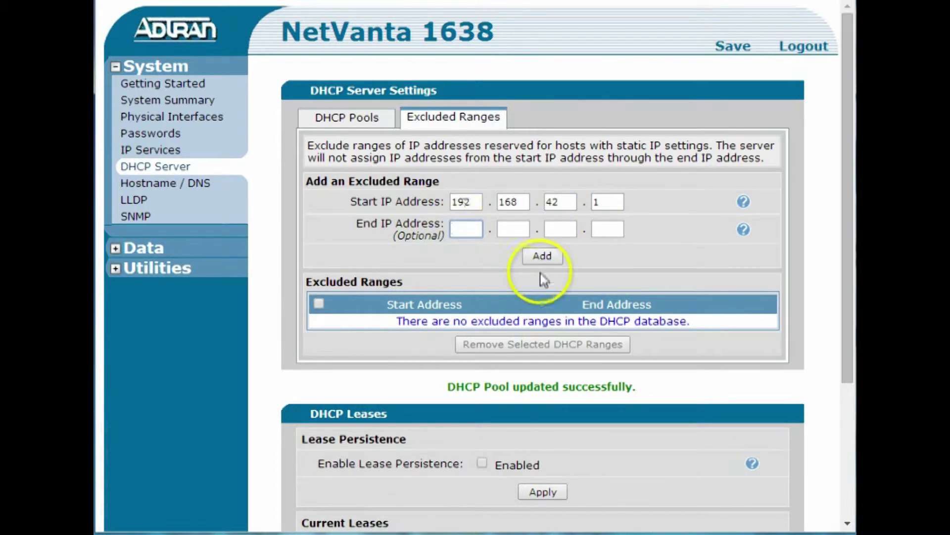
type("192.")
type("16")
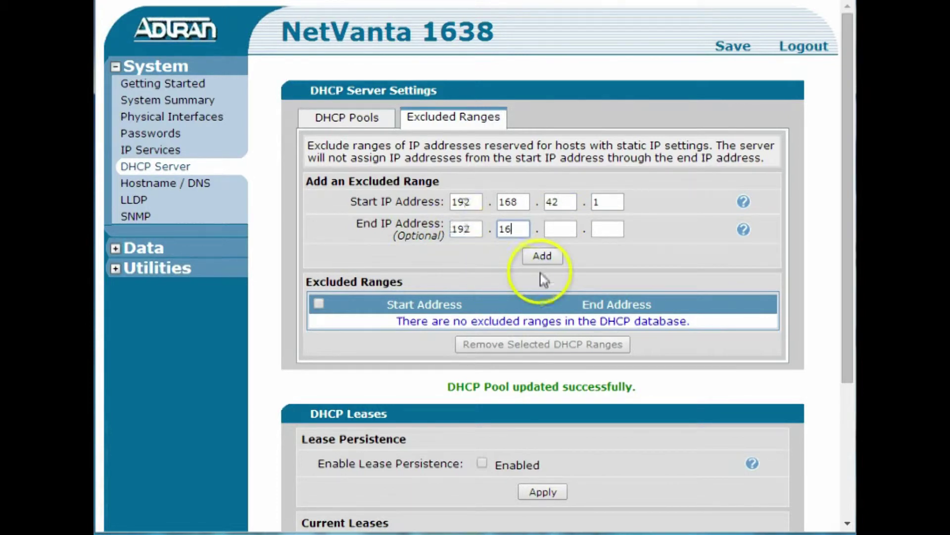
type("8")
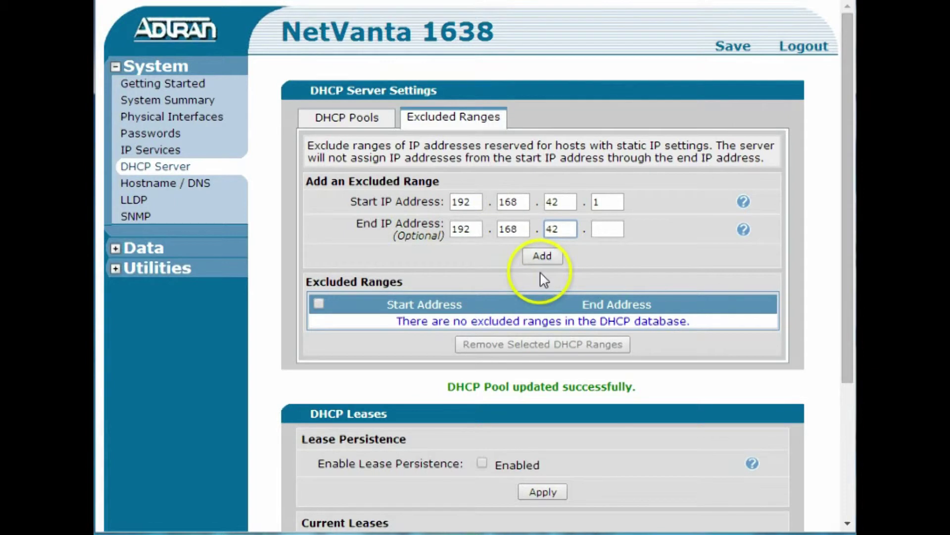
key("period")
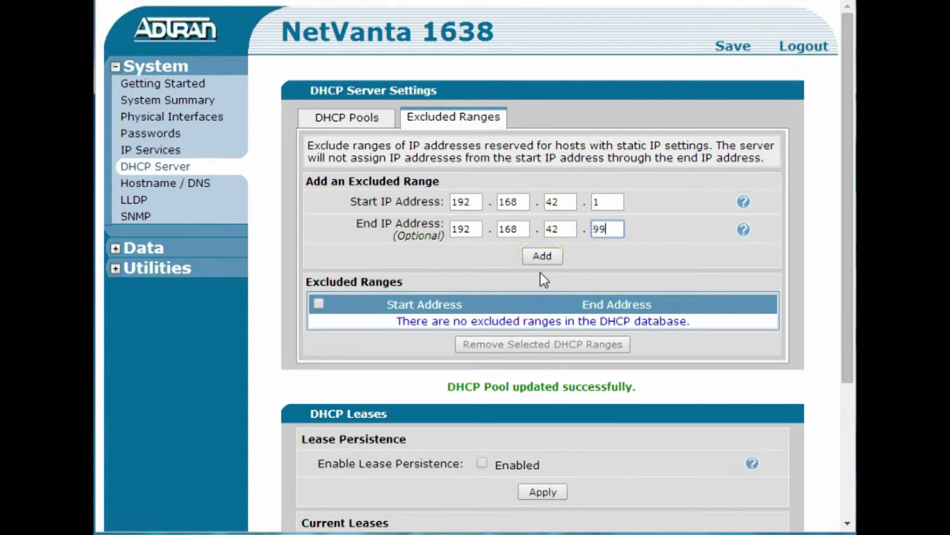
type("99")
Step: Add the excluded range and return to the DHCP Pools list
left_click(555, 256)
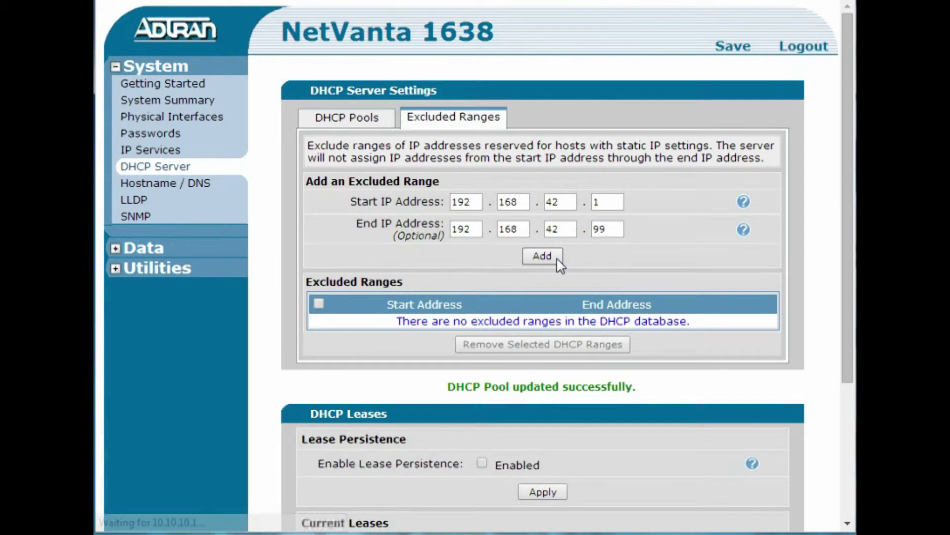
left_click(664, 161)
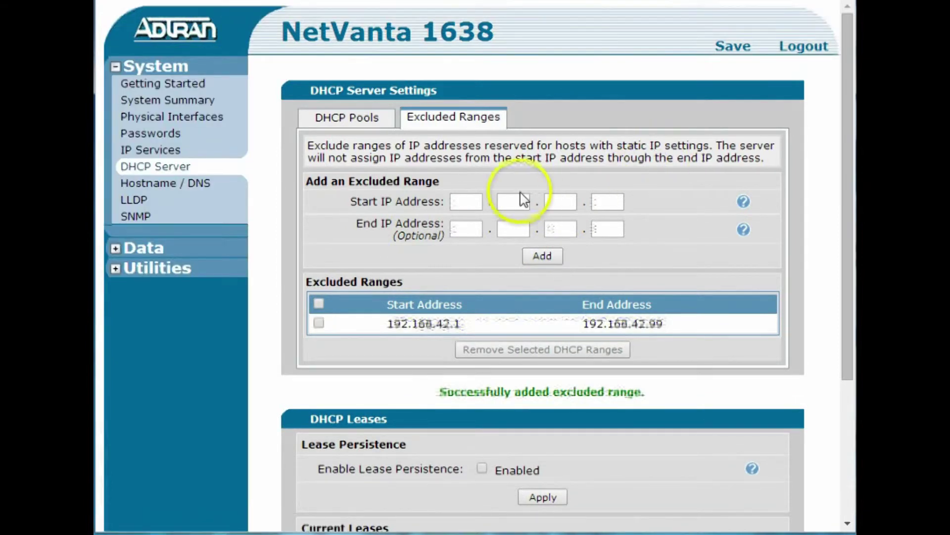
left_click(338, 123)
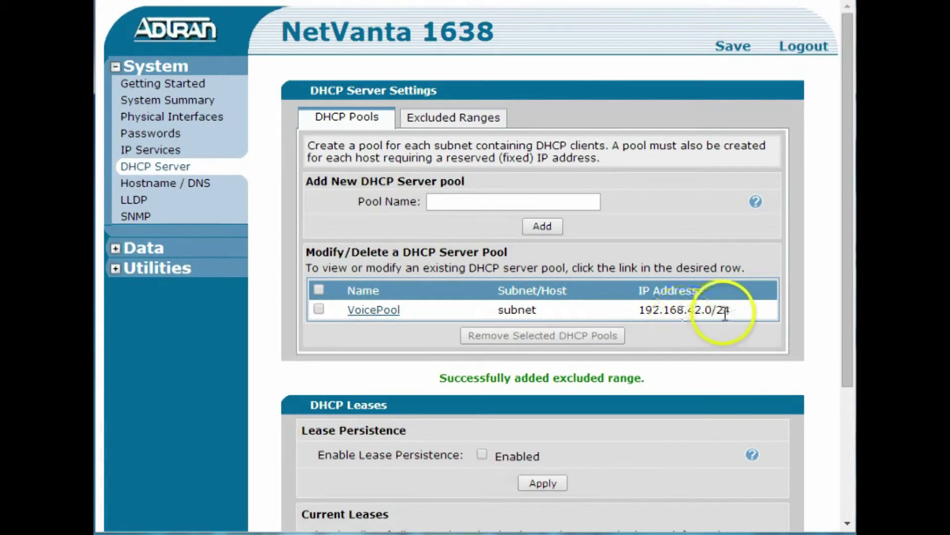
Step: Verify the 192.168.42.1–99 exclusion, then view the LLDP Interface Setup table
left_click(436, 121)
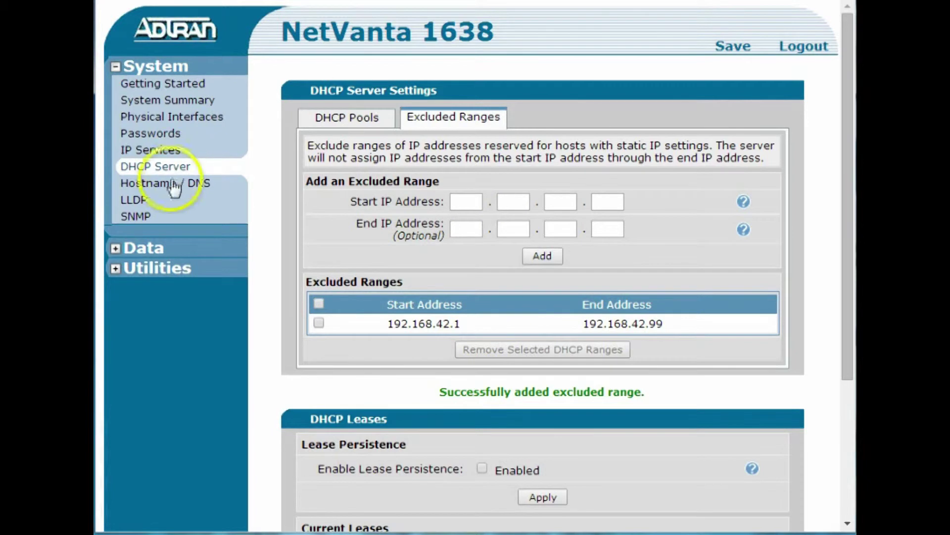
left_click(142, 202)
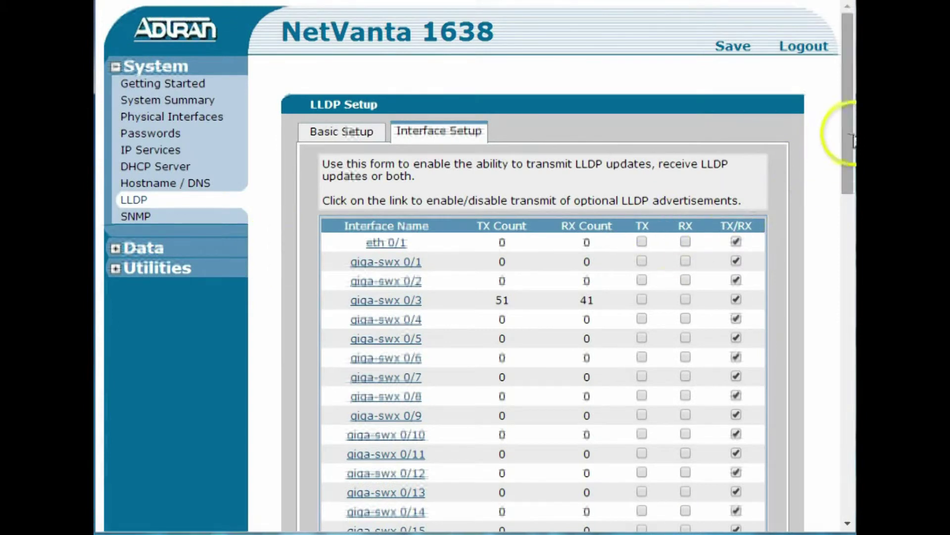
left_click_drag(848, 133, 842, 102)
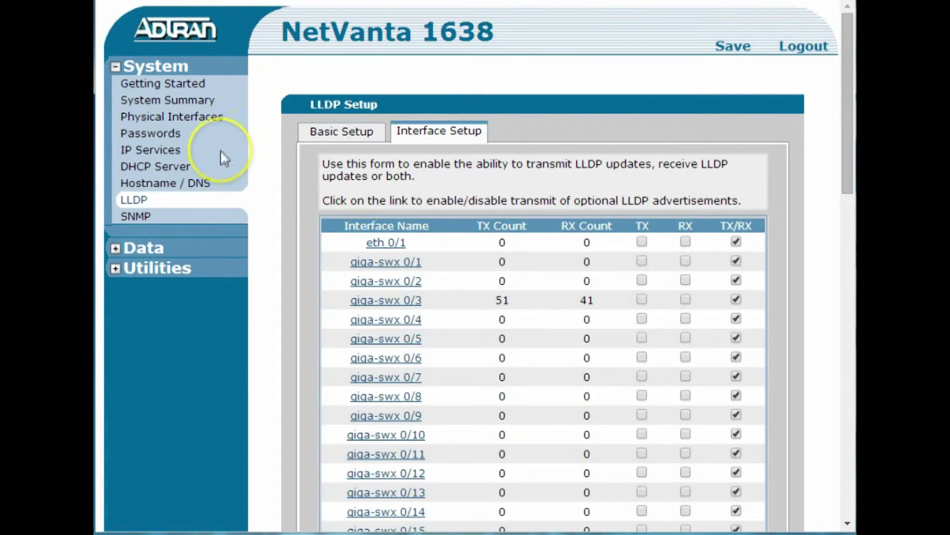
Step: Open Data > Switch > Ports and show the General table of giga-swx ports
left_click(114, 249)
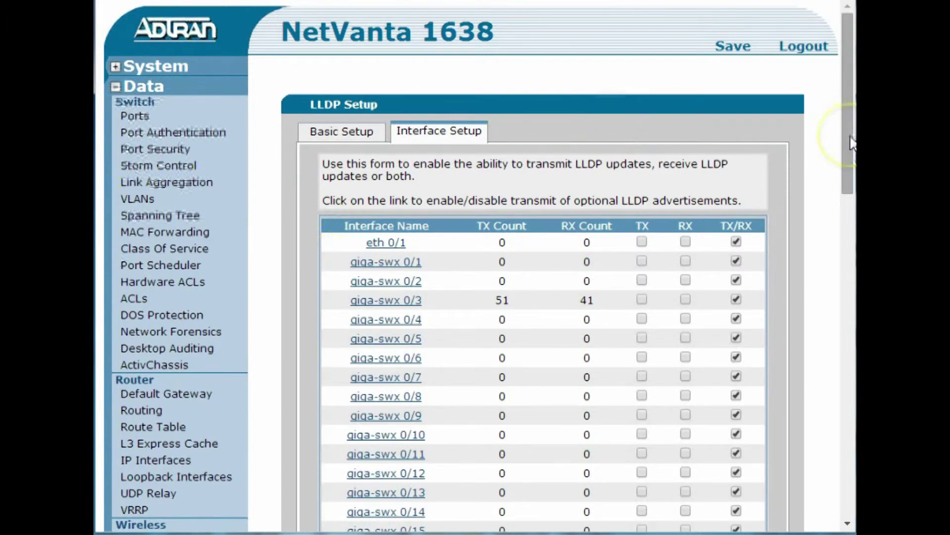
left_click_drag(851, 144, 832, 111)
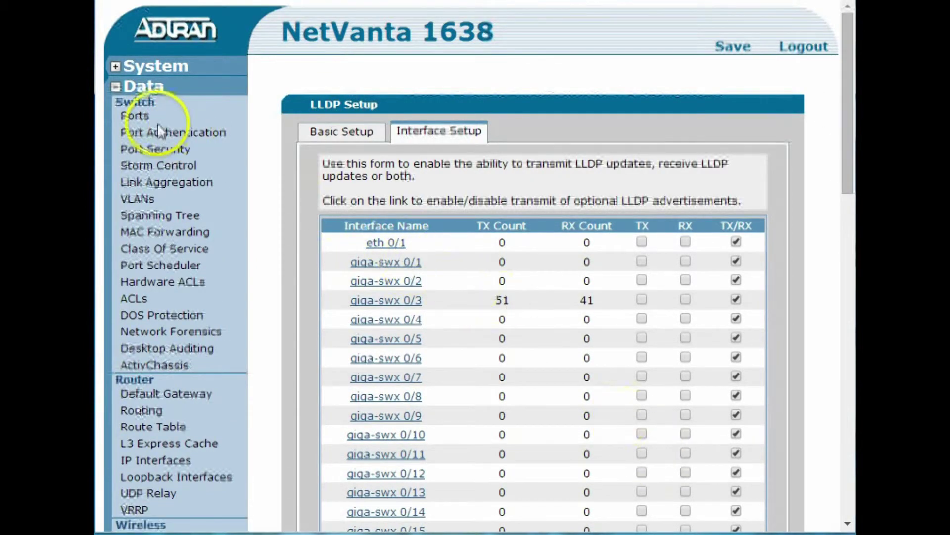
left_click(132, 117)
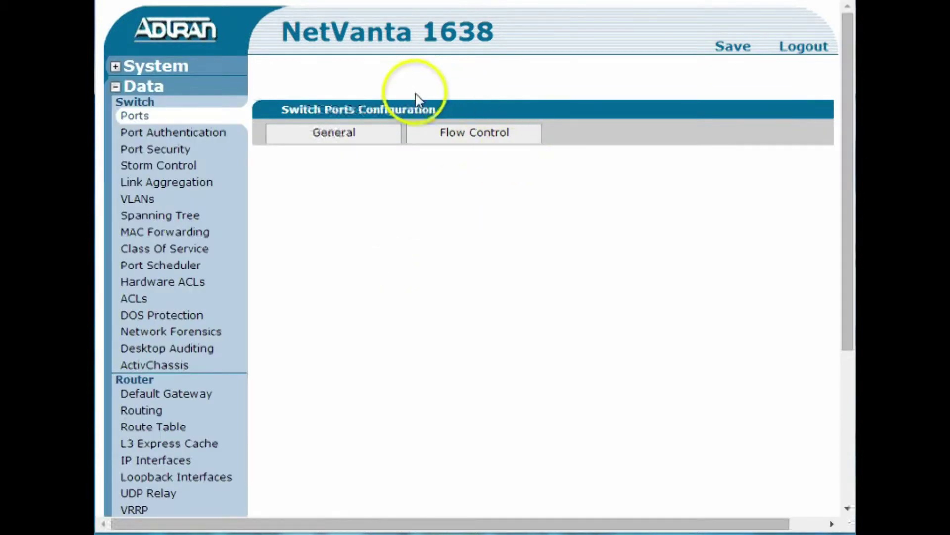
left_click(354, 131)
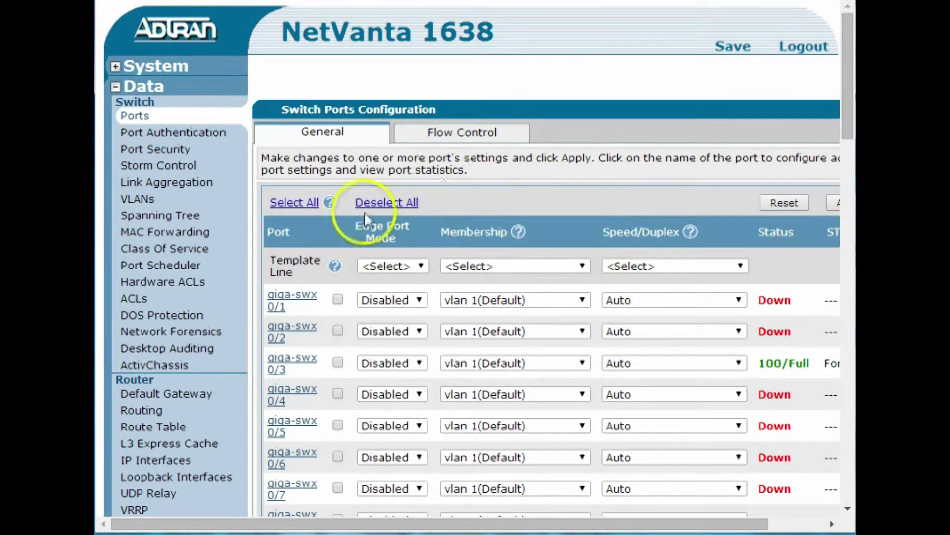
Step: Give giga-swx 0/1 a Voice VLAN application on vlan 2 (AvayaVoiceVlan), CoS 5, DSCP 46
left_click(283, 303)
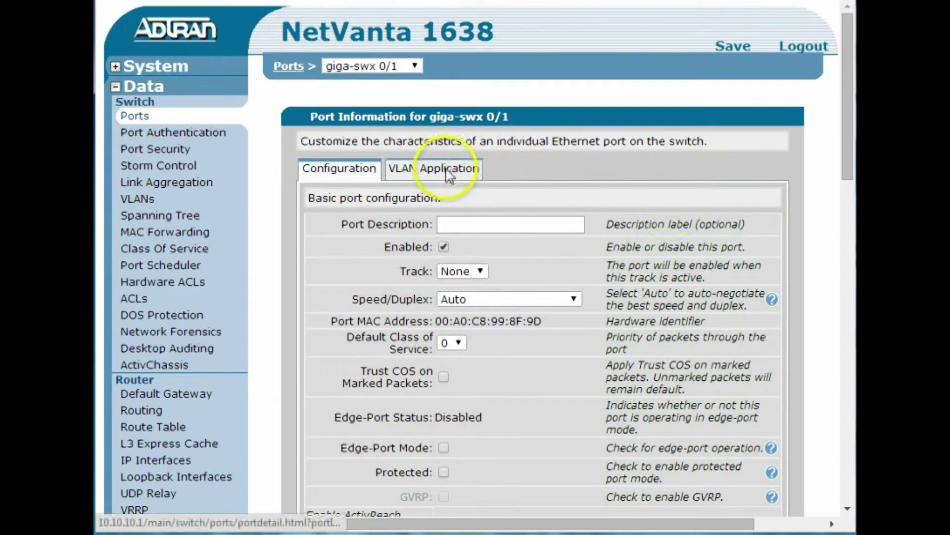
left_click(456, 177)
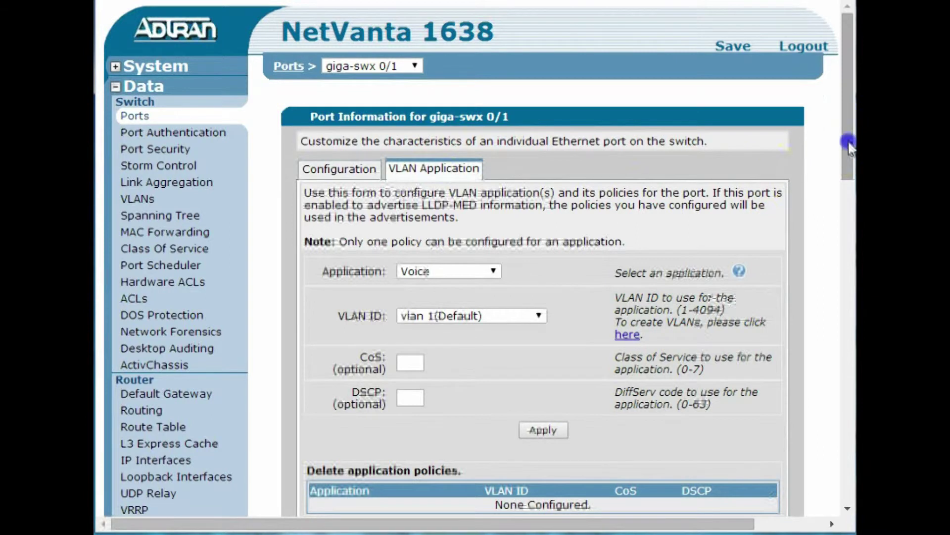
left_click_drag(848, 144, 843, 176)
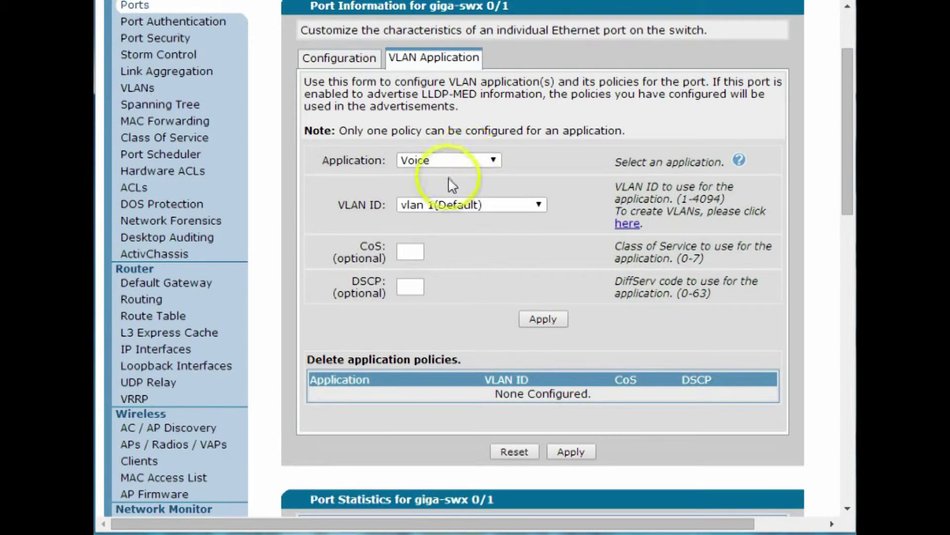
left_click(451, 206)
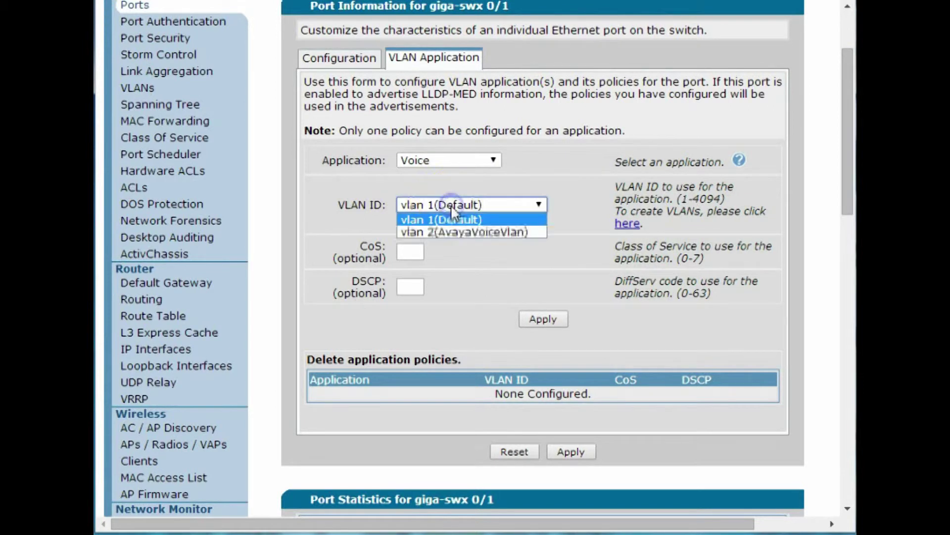
left_click(448, 232)
left_click(418, 251)
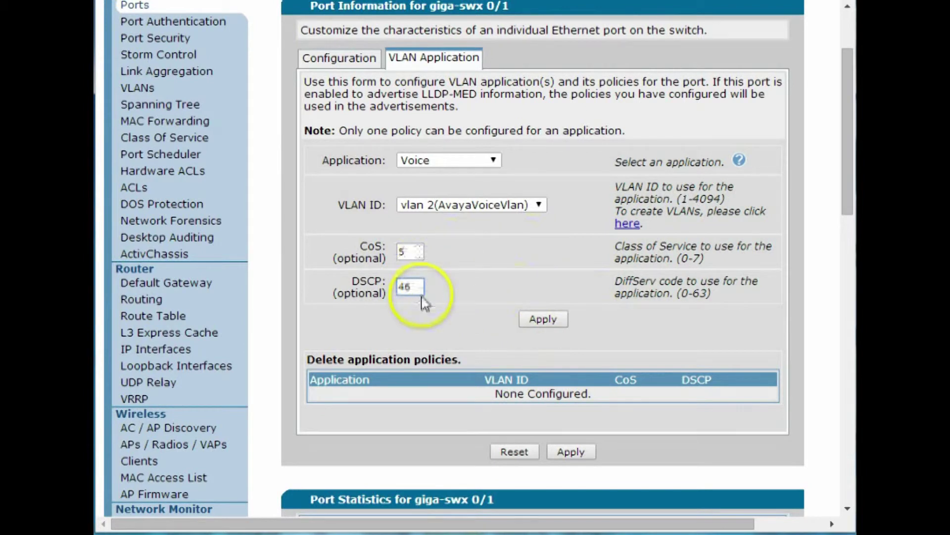
left_click(543, 320)
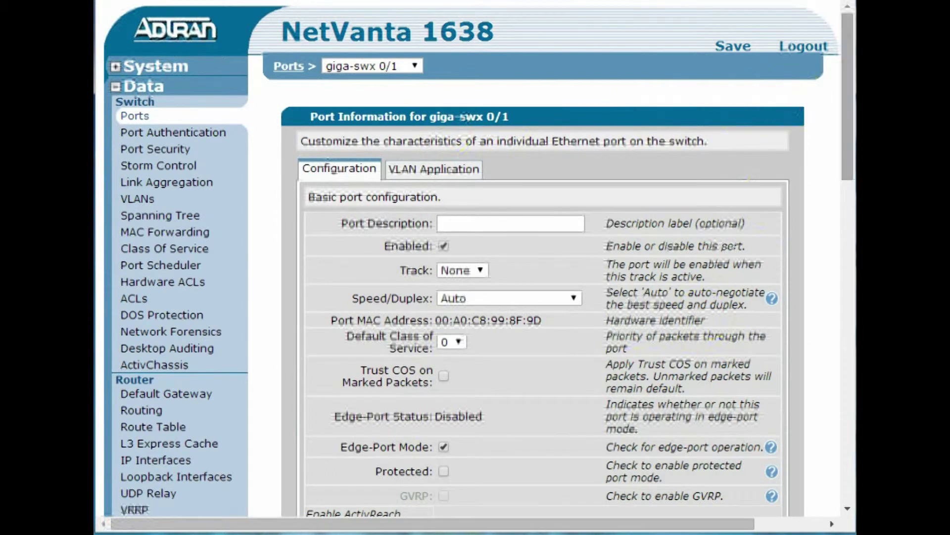
Step: Check that giga-swx 0/1 lists Voice on VLAN 2 with CoS 5 and DSCP 46, then apply the port settings
left_click_drag(844, 113, 845, 143)
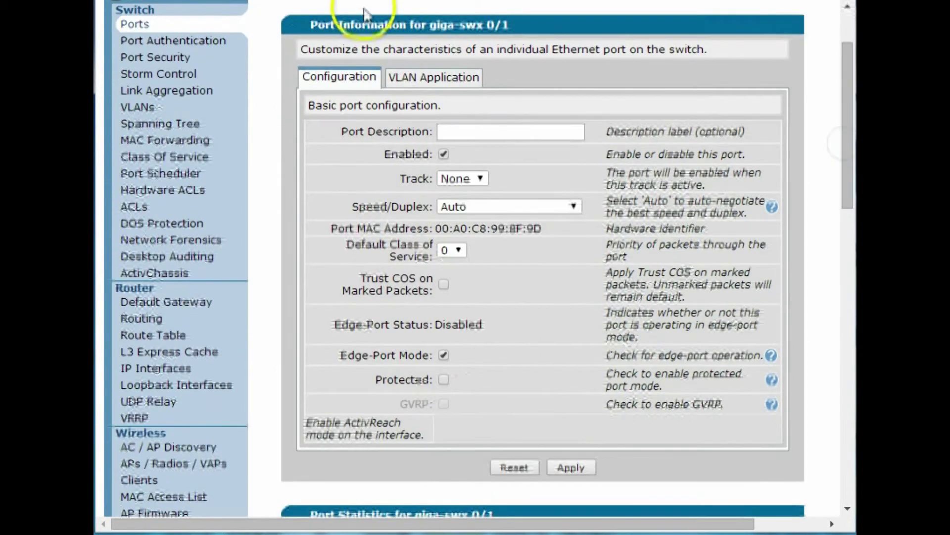
left_click(440, 82)
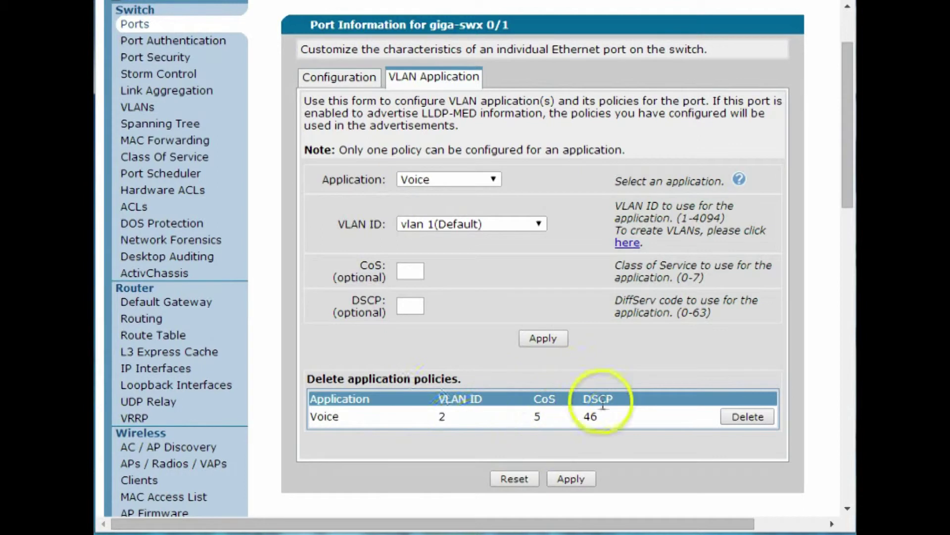
left_click(571, 478)
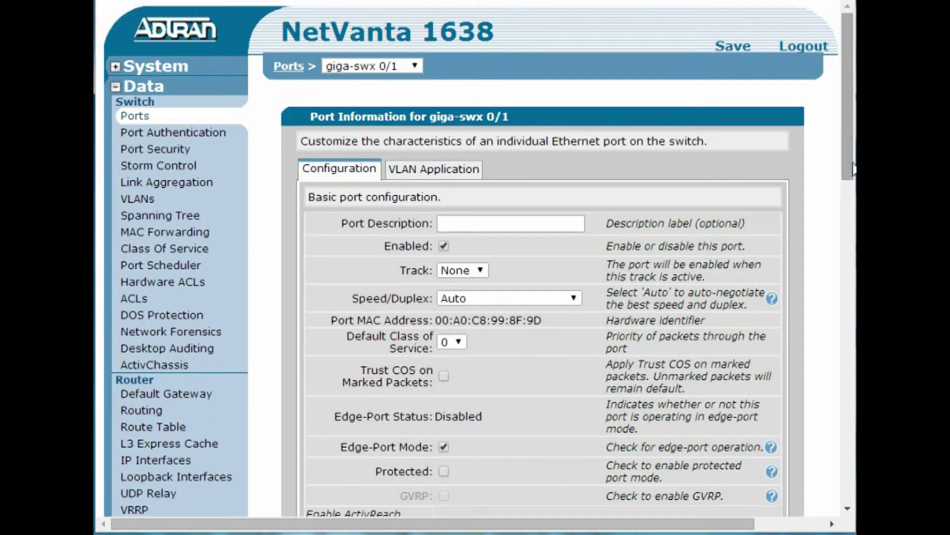
left_click_drag(853, 168, 836, 126)
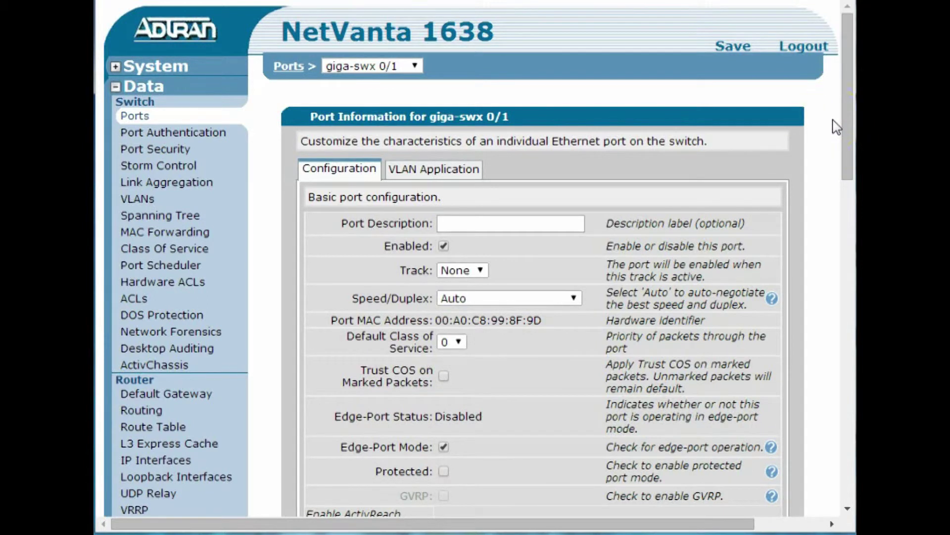
left_click(834, 127)
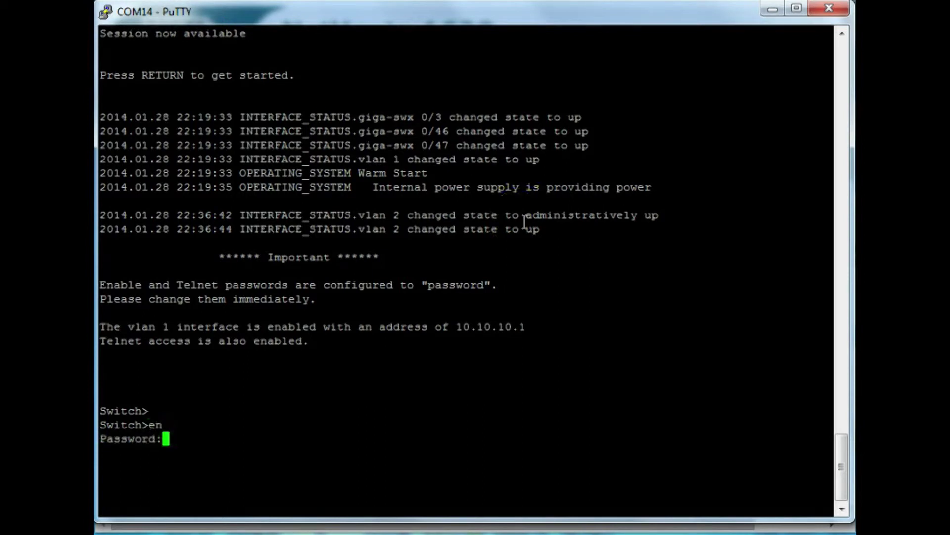
Step: Enter privileged mode and page the 'show run' output down to the VoicePool DHCP pool section
key("Return")
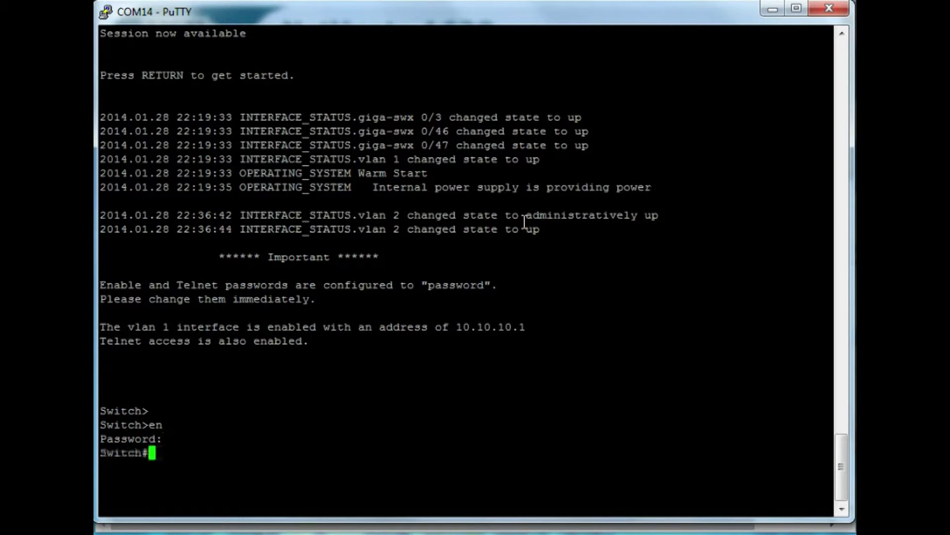
type("show run")
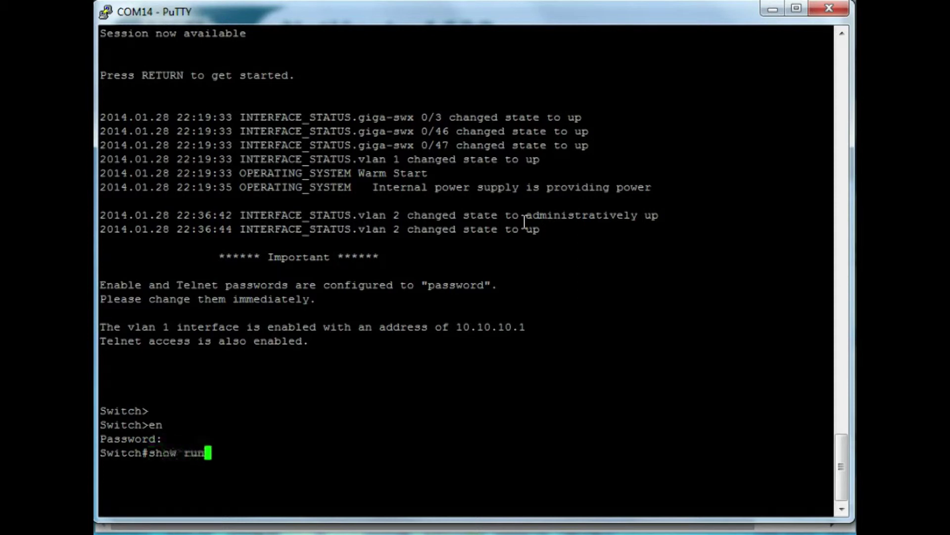
key("Return")
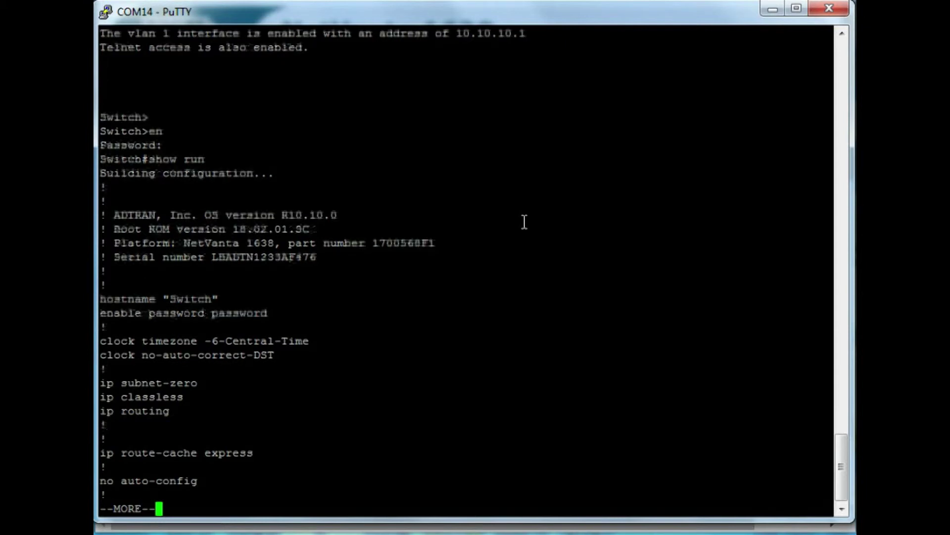
key("Return")
key("Return")
key("Return")
key("Return")
key("Return")
key("Return")
key("Return")
key("Return")
key("Return")
key("Return")
key("Return")
key("Return")
key("Return")
key("Return")
key("Return")
key("Return")
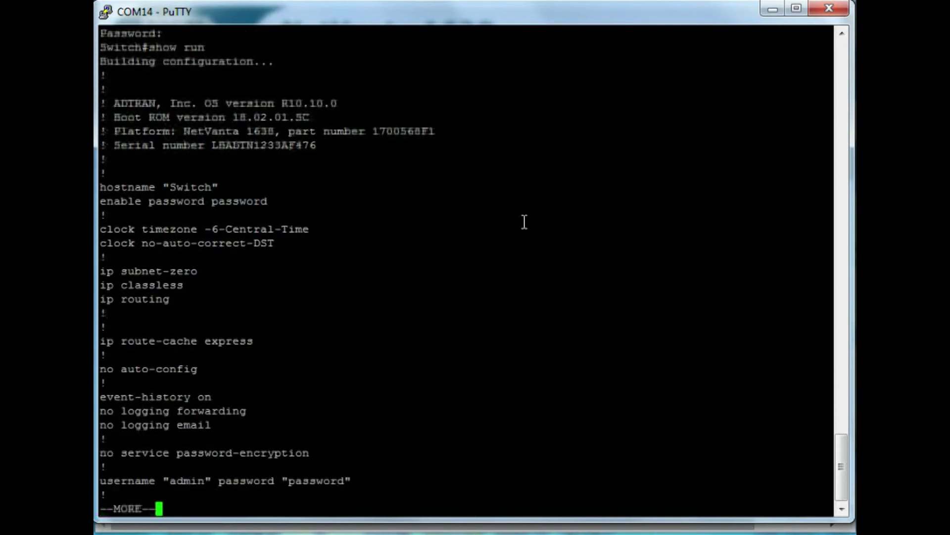
key("Return")
key("Return")
key("Return")
key("Return")
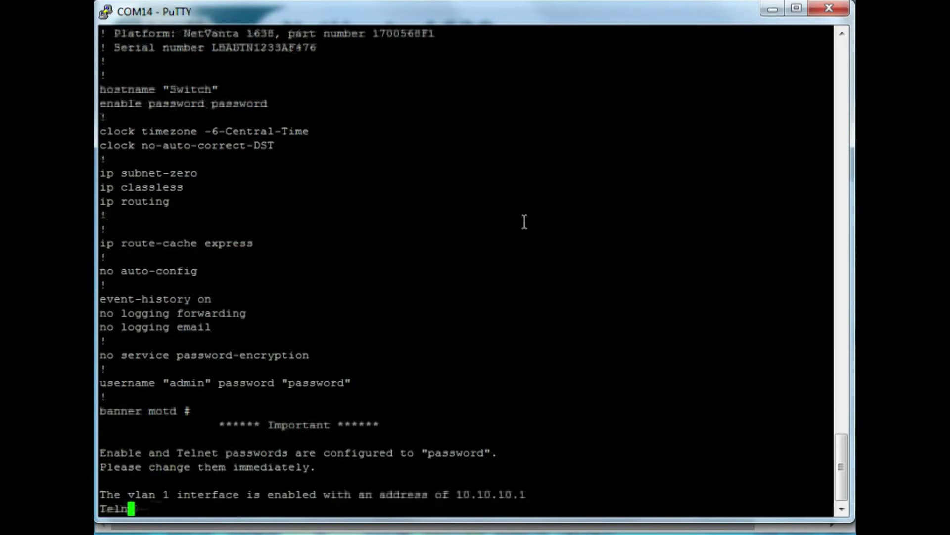
key("space")
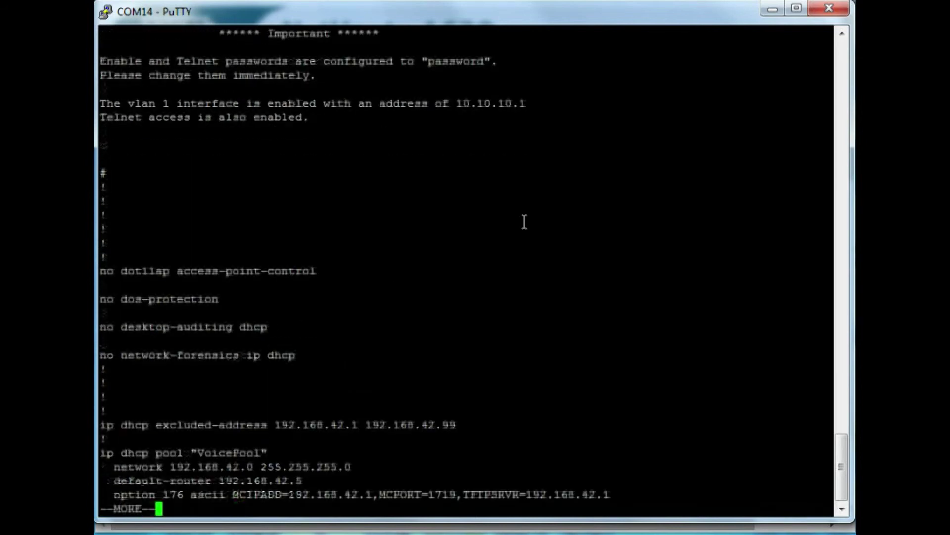
Step: Copy port 0/1's 'switchport voice vlan 2' line and quit the listing back to Switch#
key("space")
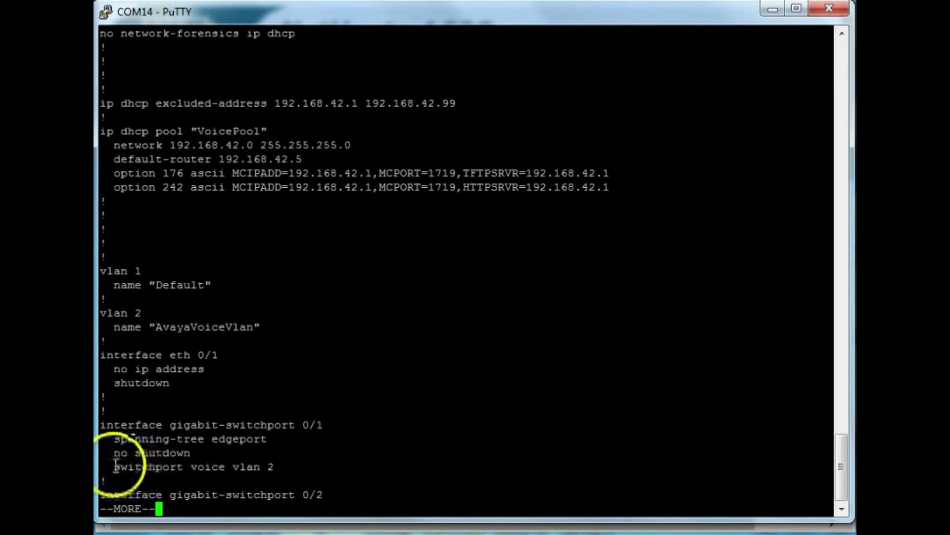
double_click(148, 465)
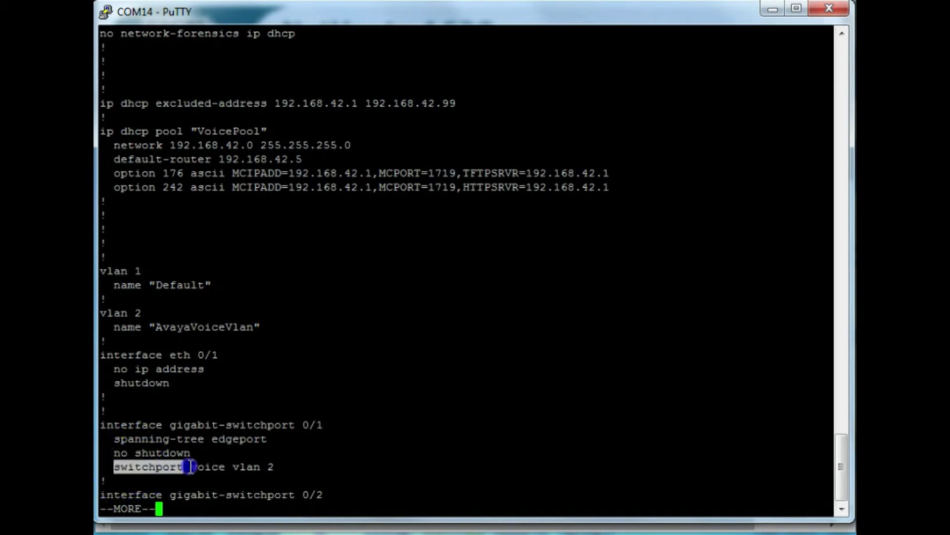
left_click_drag(190, 467, 271, 467)
key("ctrl+c")
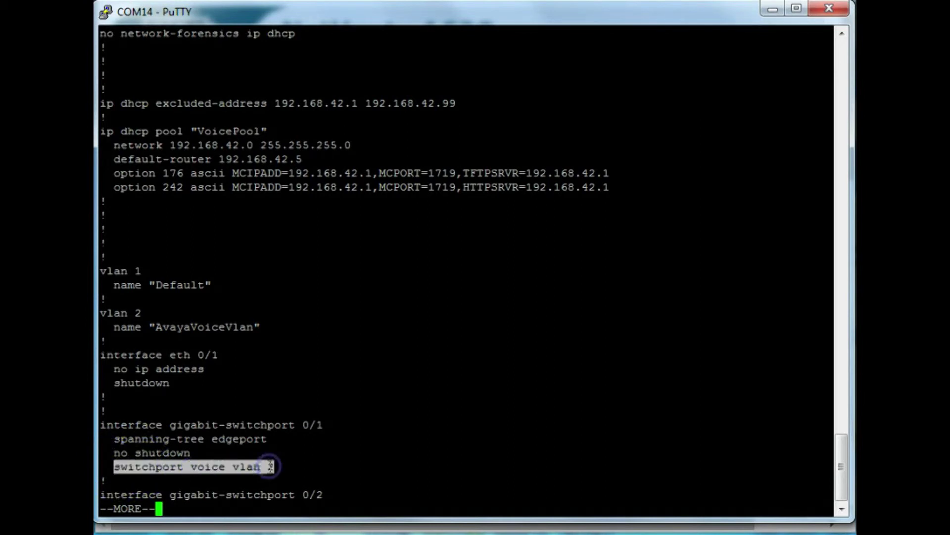
key("q")
right_click(288, 456)
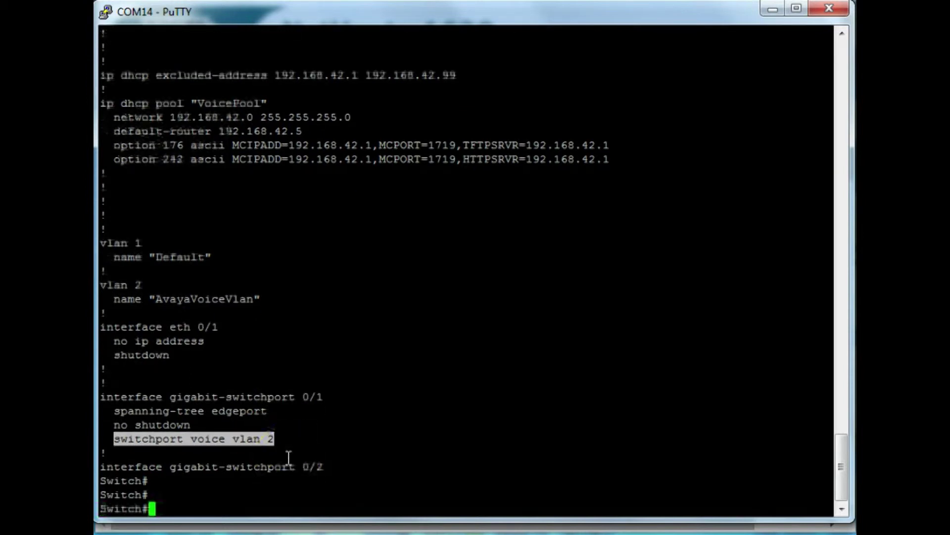
Step: Apply 'switchport voice vlan 2' to interface range gig 0/1-48, then exit configuration mode
type("conf t")
key("Return")
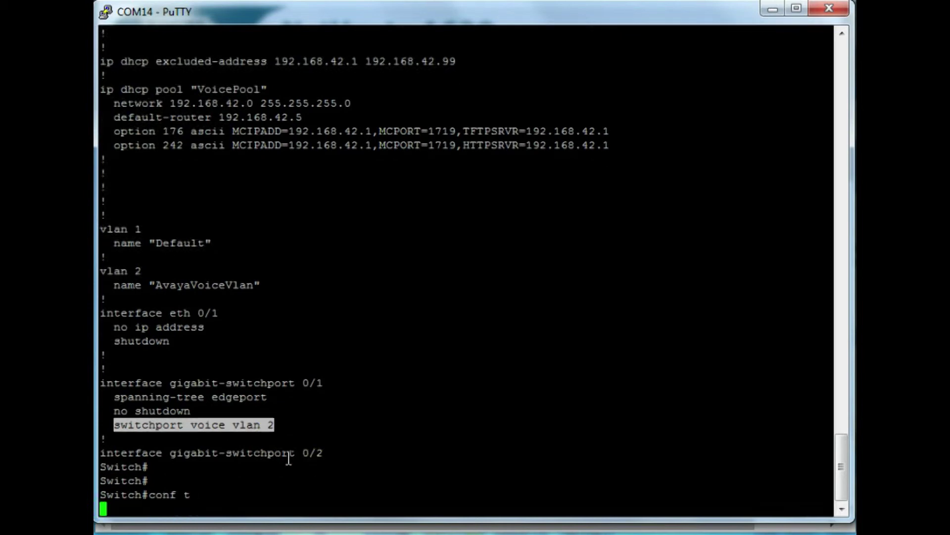
type("in")
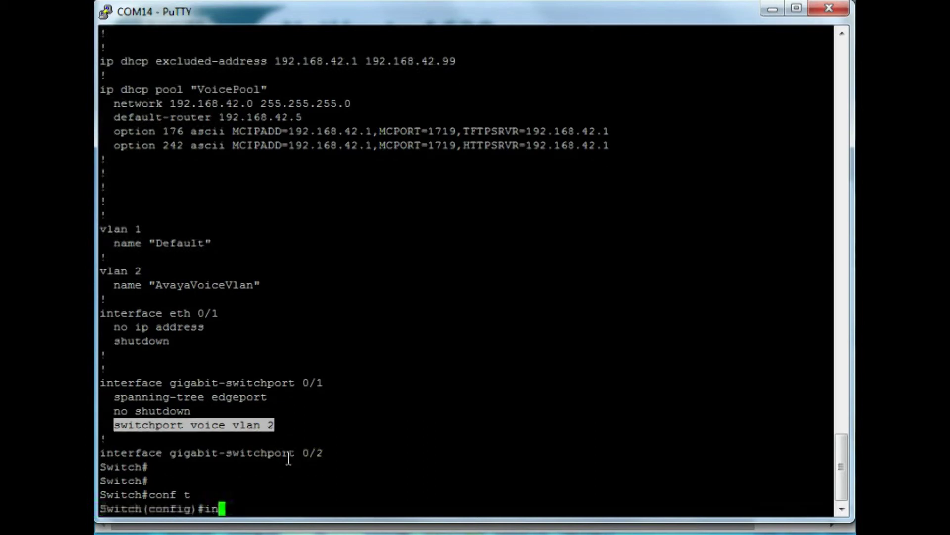
type("t range")
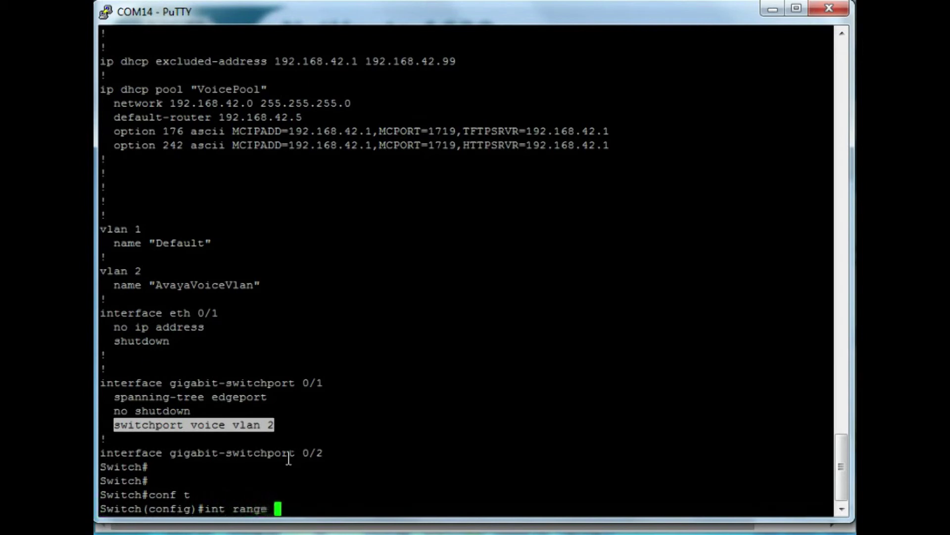
type(" gig 0/1")
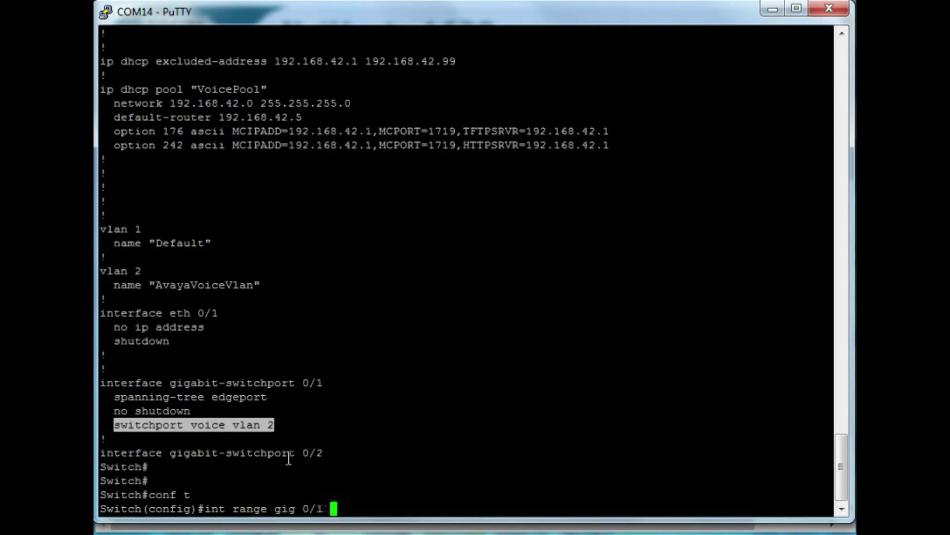
type("-48")
key("Return")
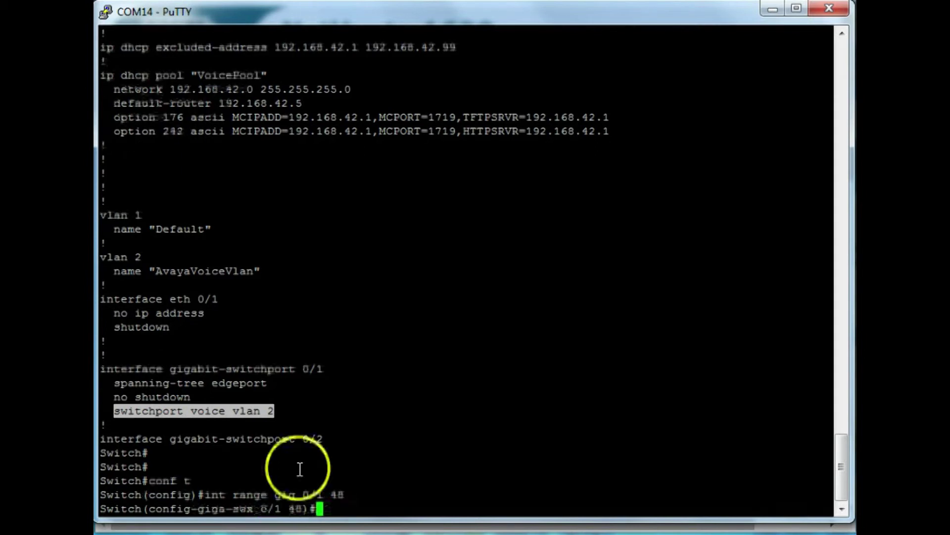
right_click(325, 508)
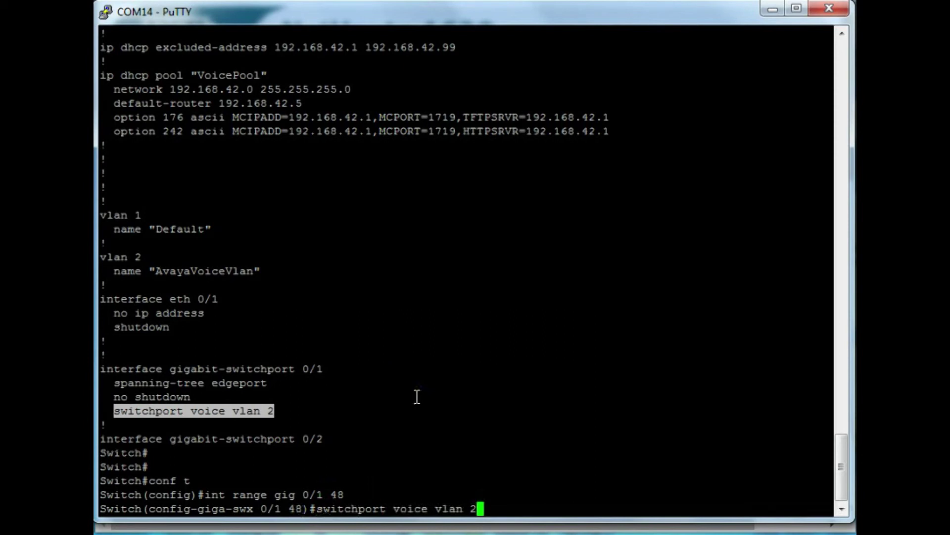
key("Return")
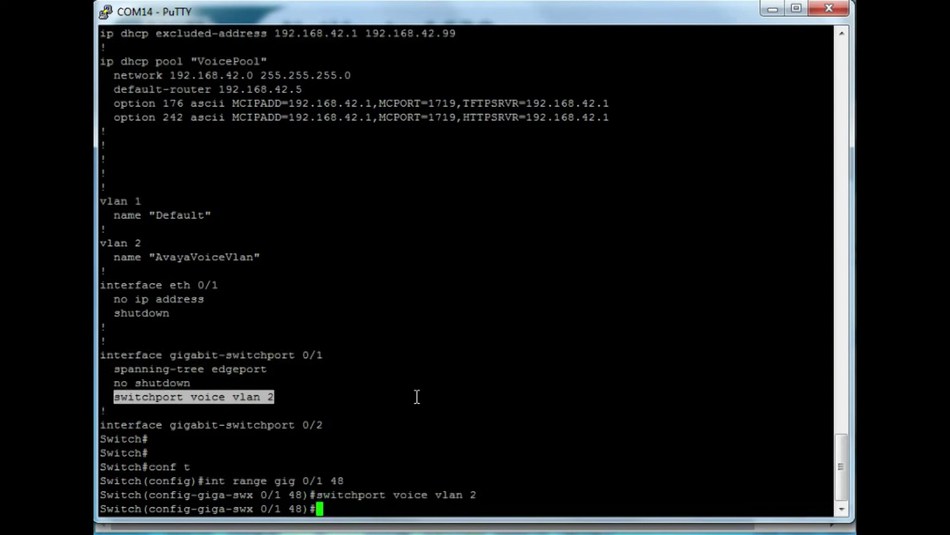
key("ctrl+z")
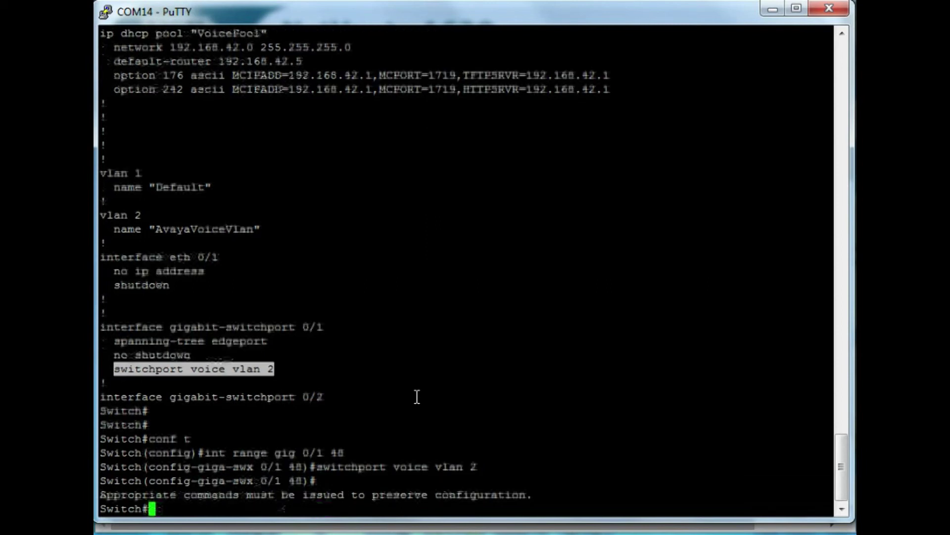
Step: Save the configuration with 'wr' and list the running configuration again
type("wr")
key("Return")
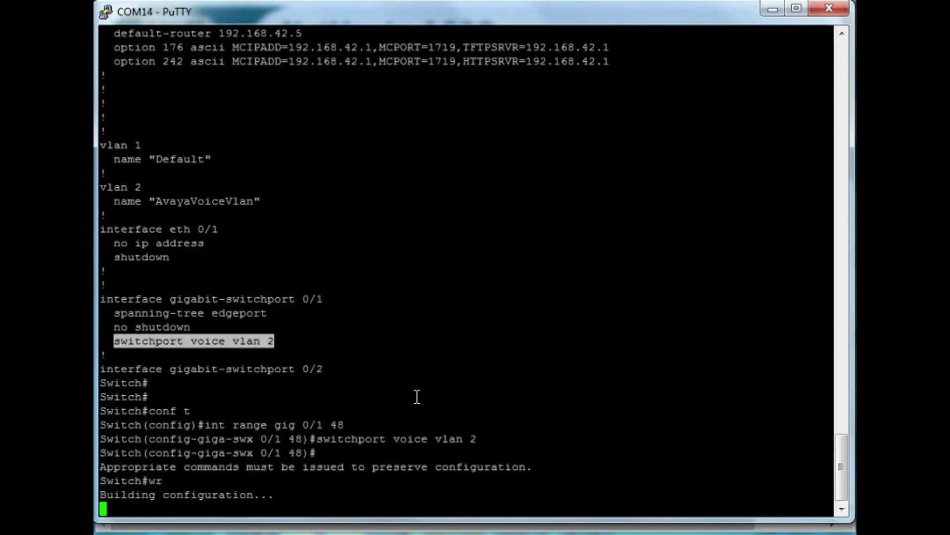
type("s")
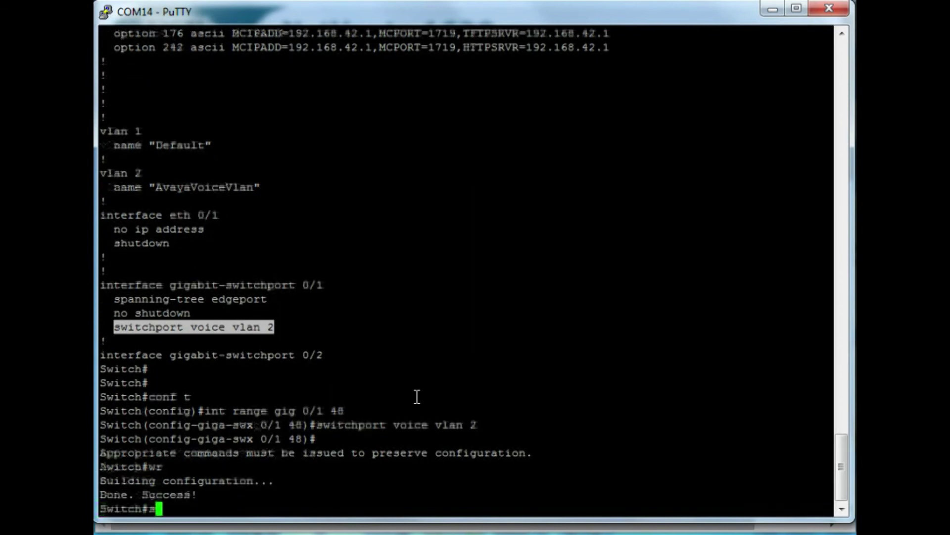
type("how run")
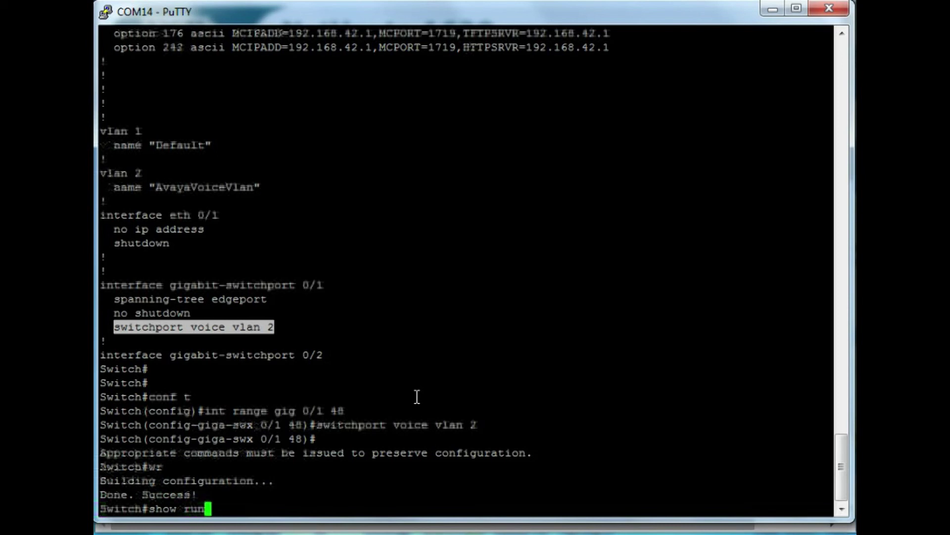
key("Return")
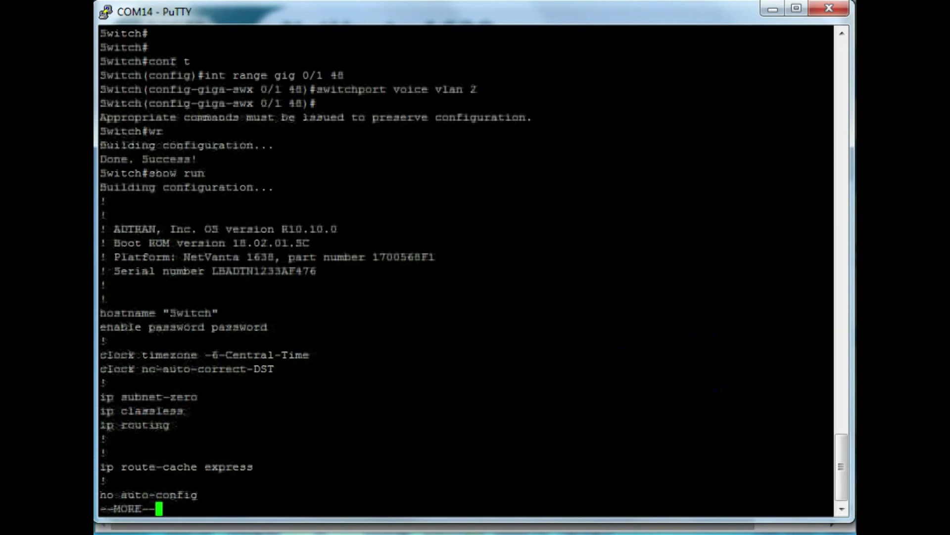
Step: Confirm switchport voice vlan 2 on gigabit ports 0/1–0/20, then bring up the Start menu
key("space")
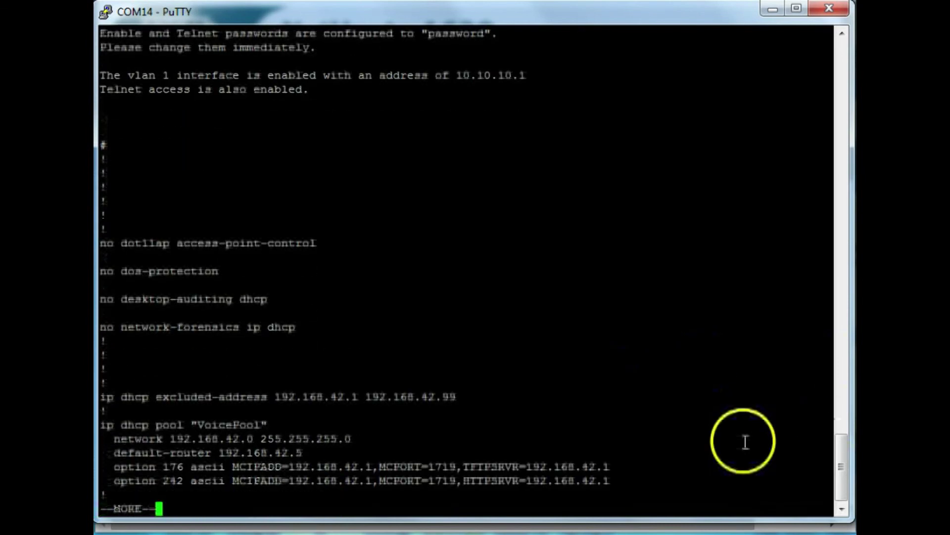
key("space")
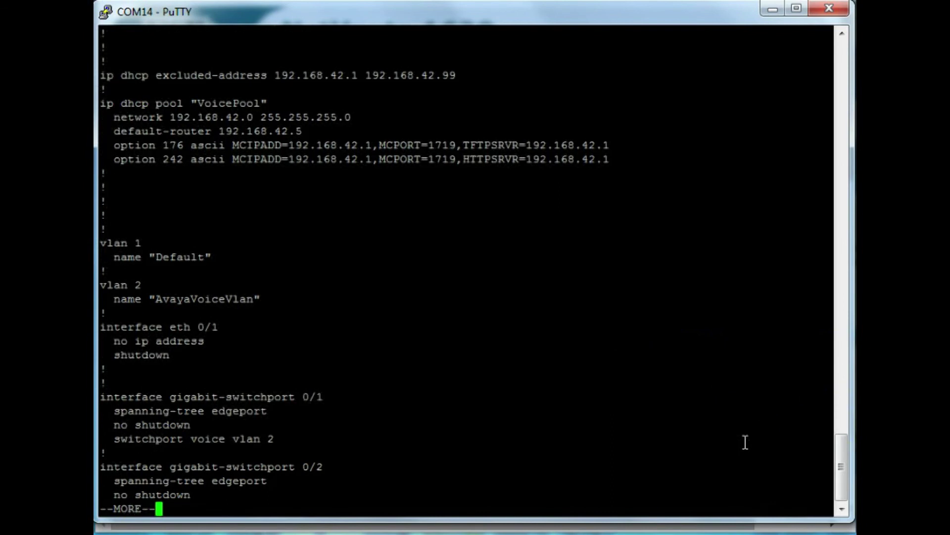
key("space")
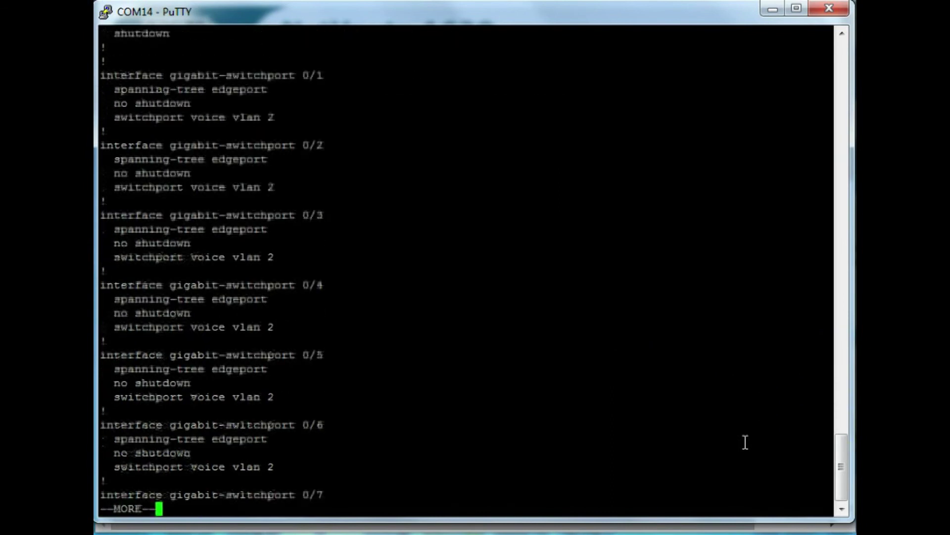
key("space")
key("space")
key("space")
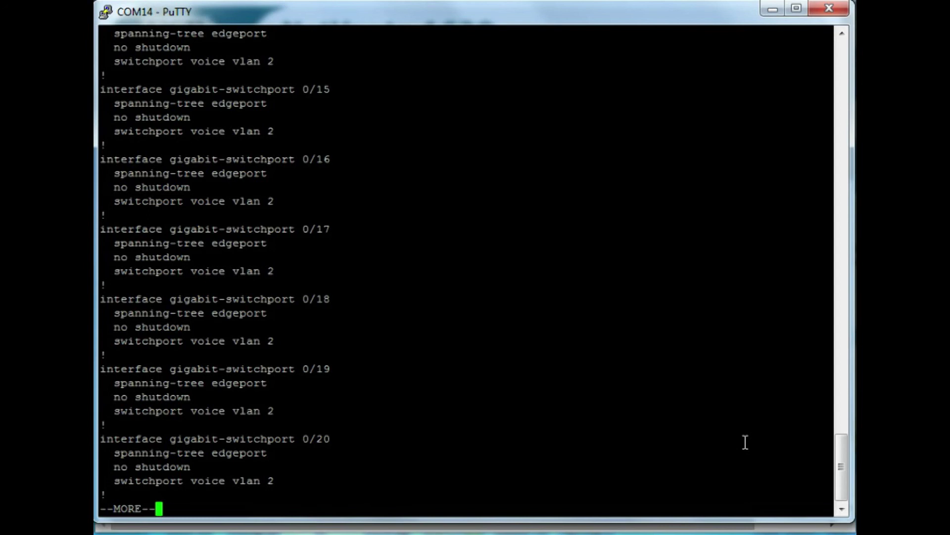
key("q")
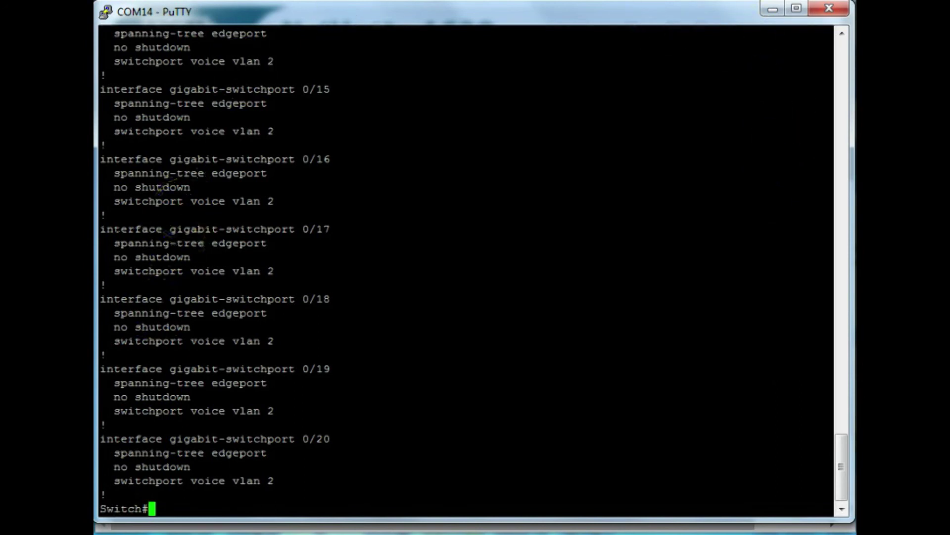
key("super")
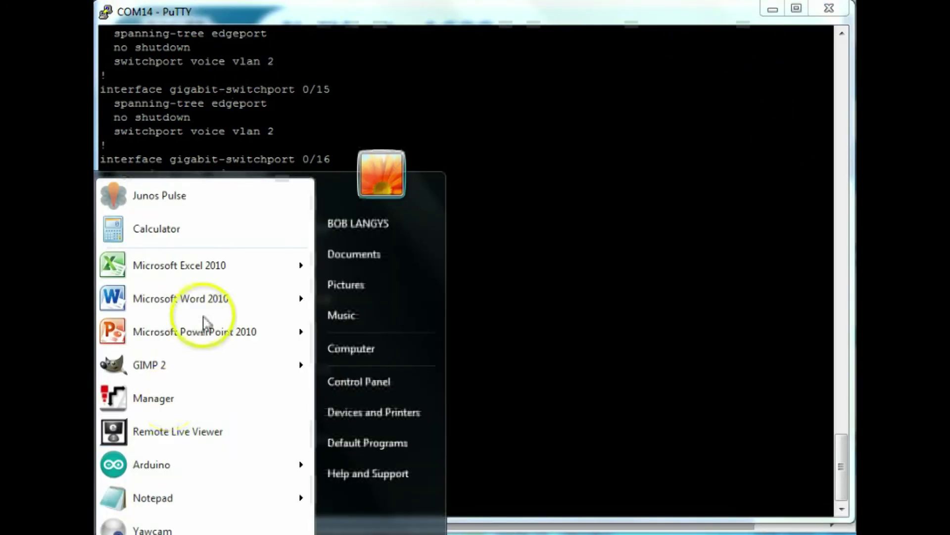